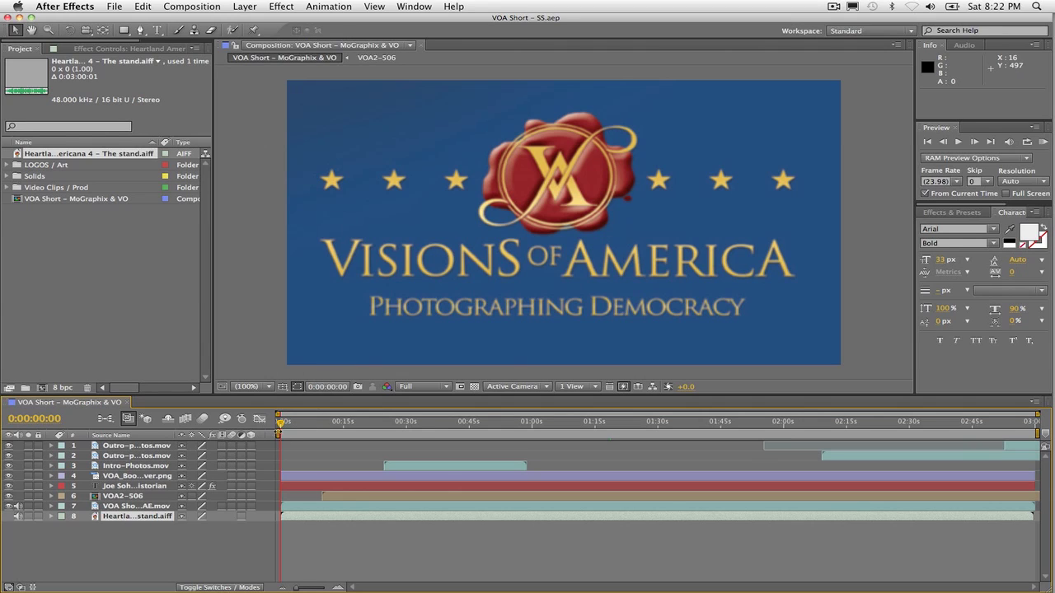
Step: Drag the After Effects playhead from the opening logo to about 0:01:19:03, where the interview footage plays
left_click_drag(281, 424, 612, 430)
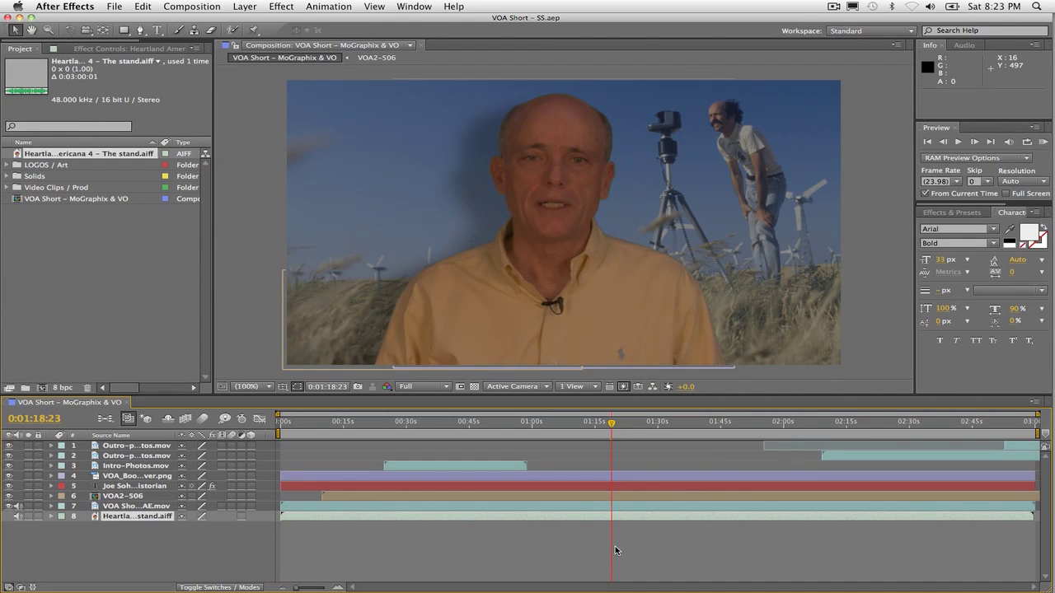
Step: Set the time to 0:01:19:03 and open the Heartland .aiff in Sonicfire Pro 5 with Edit Original
left_click(612, 425)
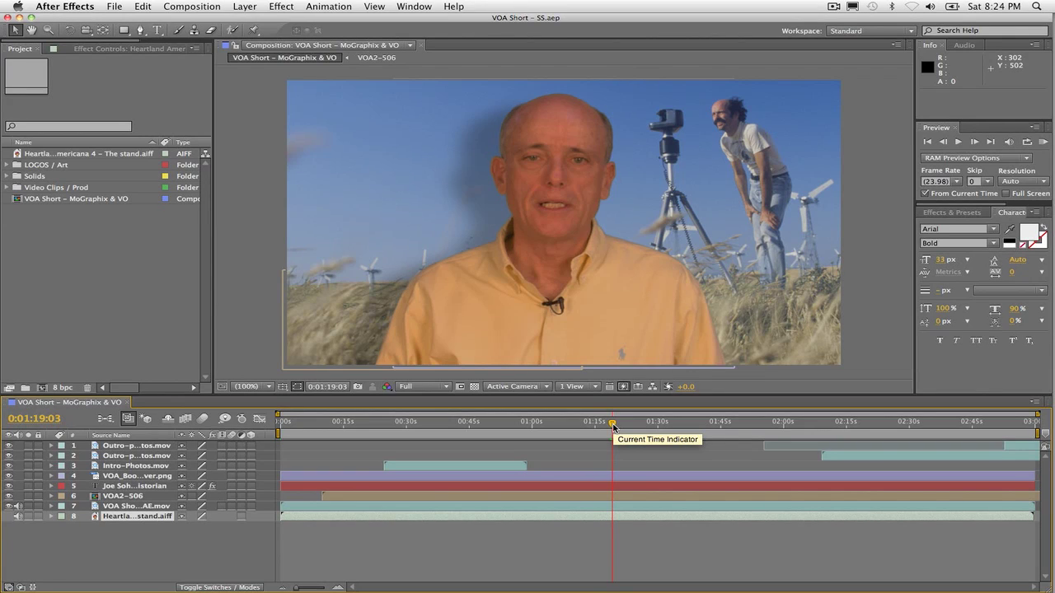
left_click(114, 154)
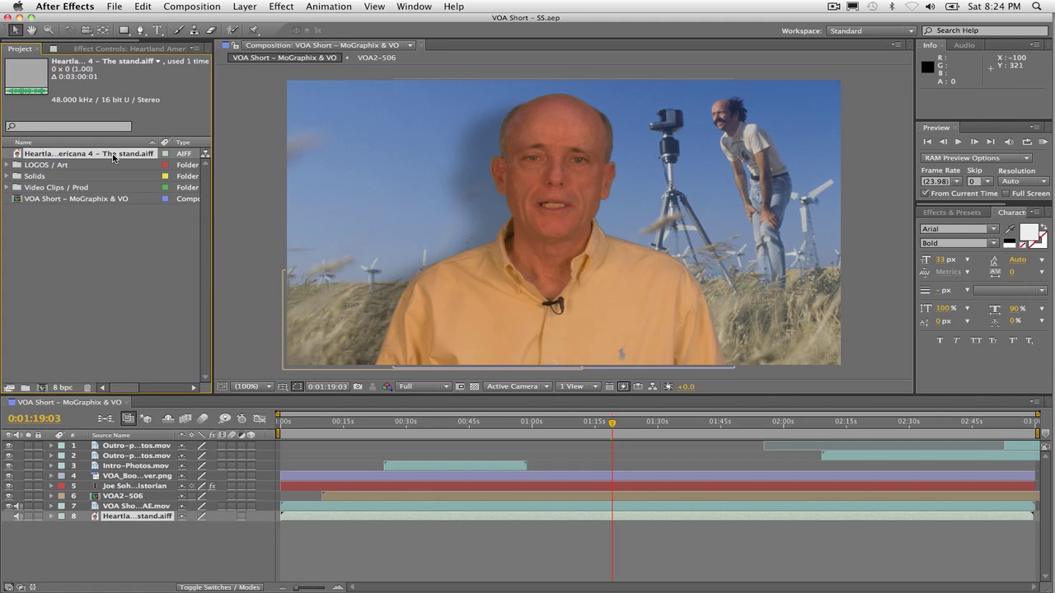
left_click(135, 6)
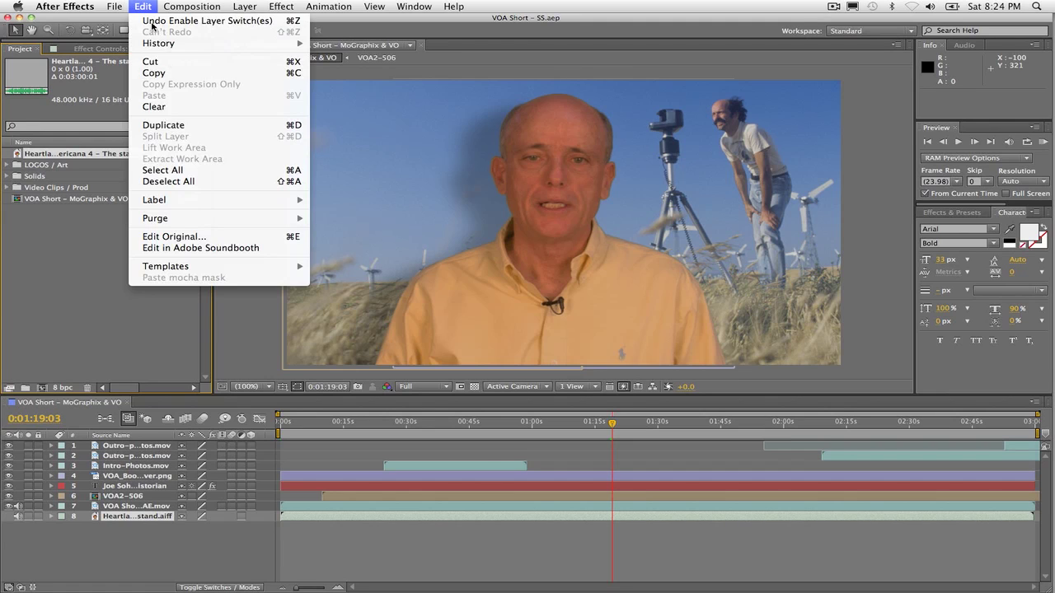
left_click(182, 238)
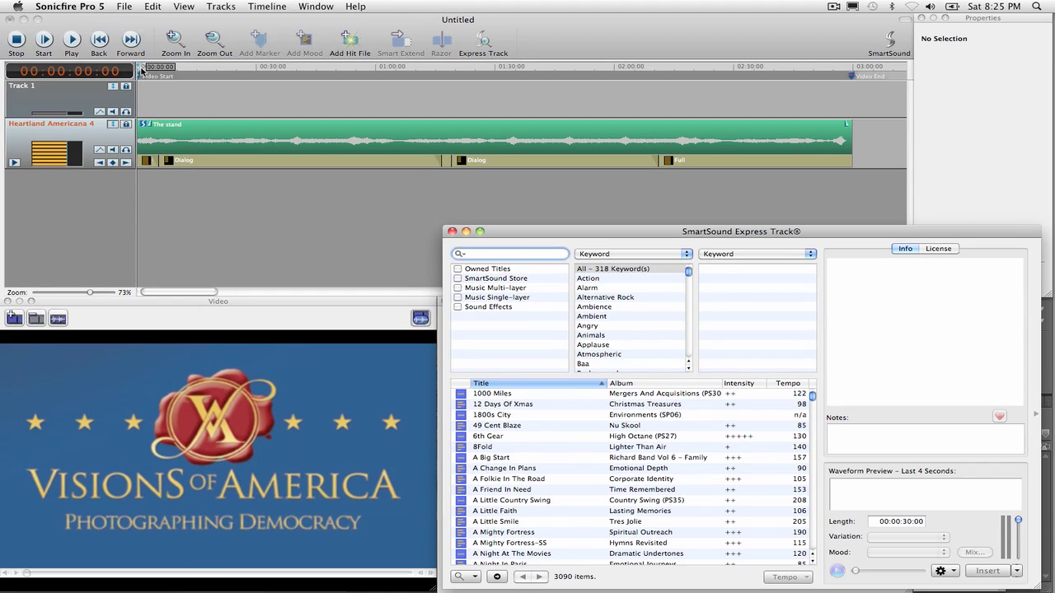
Step: Scrub the Sonicfire timeline from about 0:17 to past 1:11 to find the scene change
left_click(140, 70)
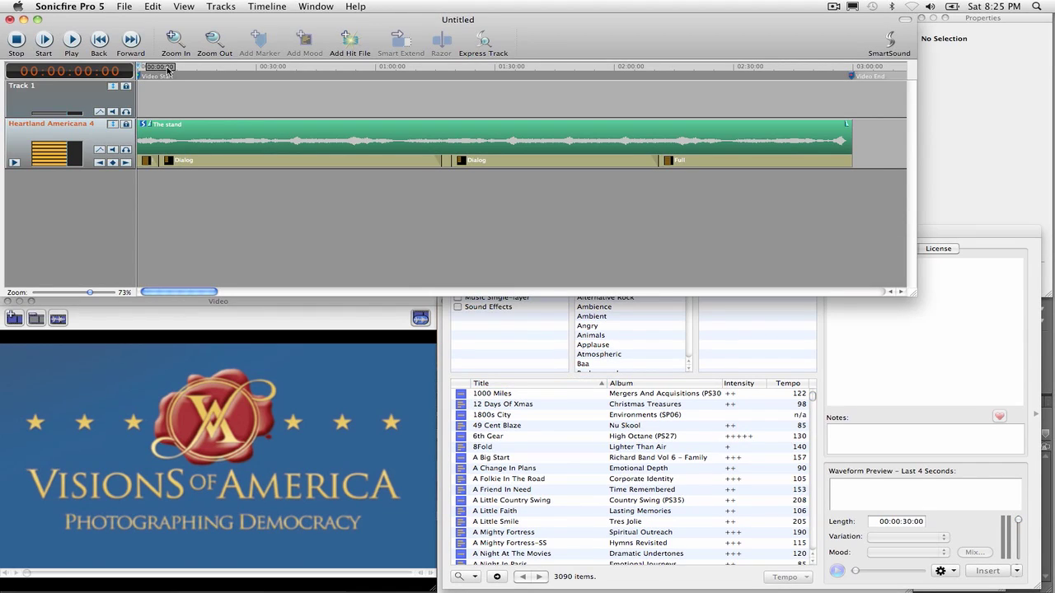
left_click(205, 71)
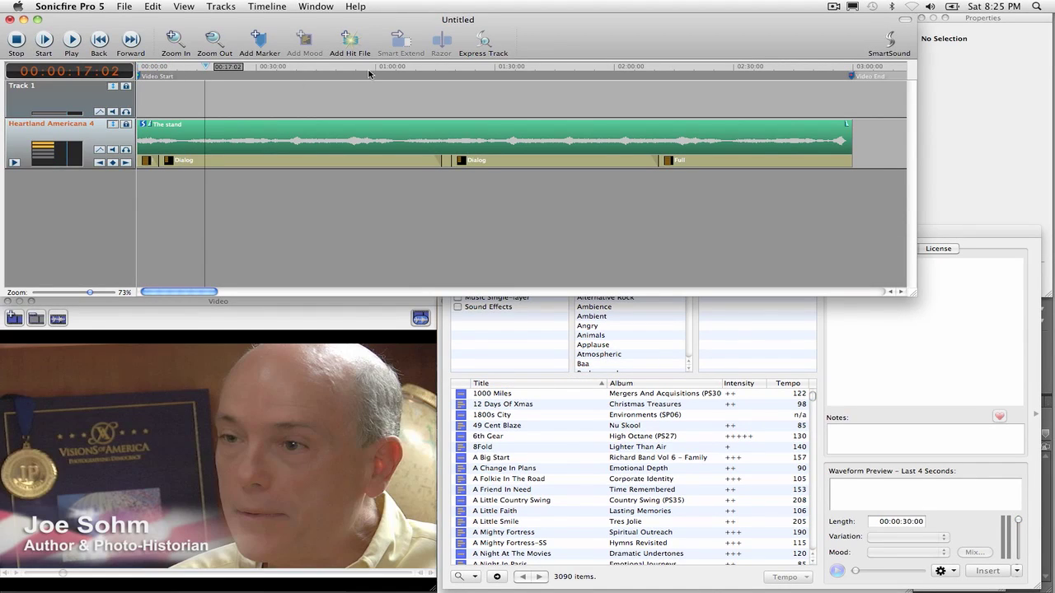
left_click(421, 70)
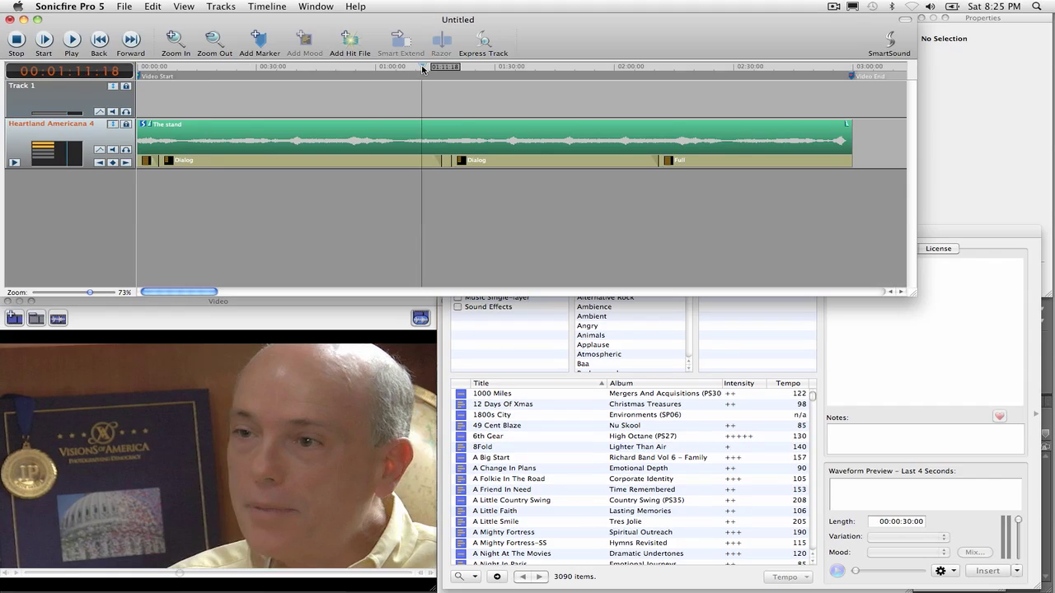
mouse_move(421, 69)
left_mouse_down()
mouse_move(441, 69)
mouse_move(395, 69)
mouse_move(449, 69)
mouse_move(437, 70)
left_mouse_up()
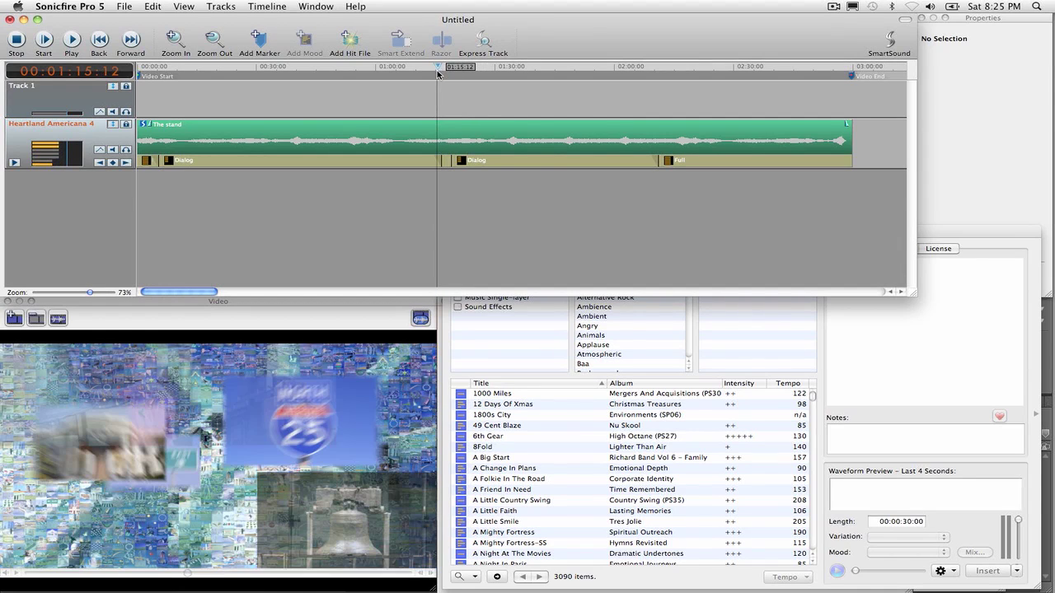
Step: Trim the Heartland Americana 4 clip's end back to the playhead, around 1:20
left_click(851, 138)
left_click_drag(851, 138, 452, 139)
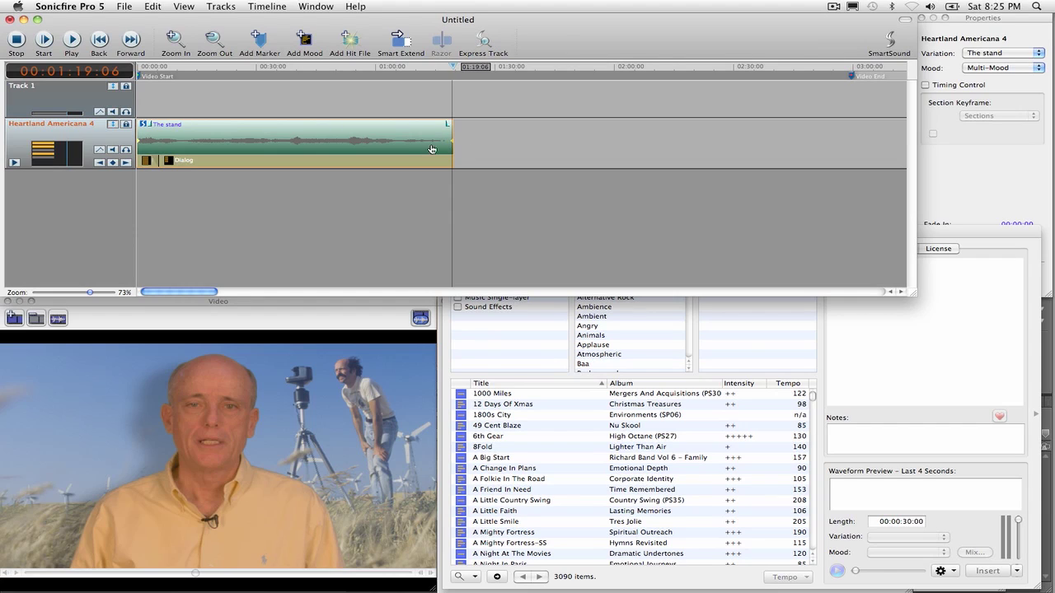
left_click(406, 69)
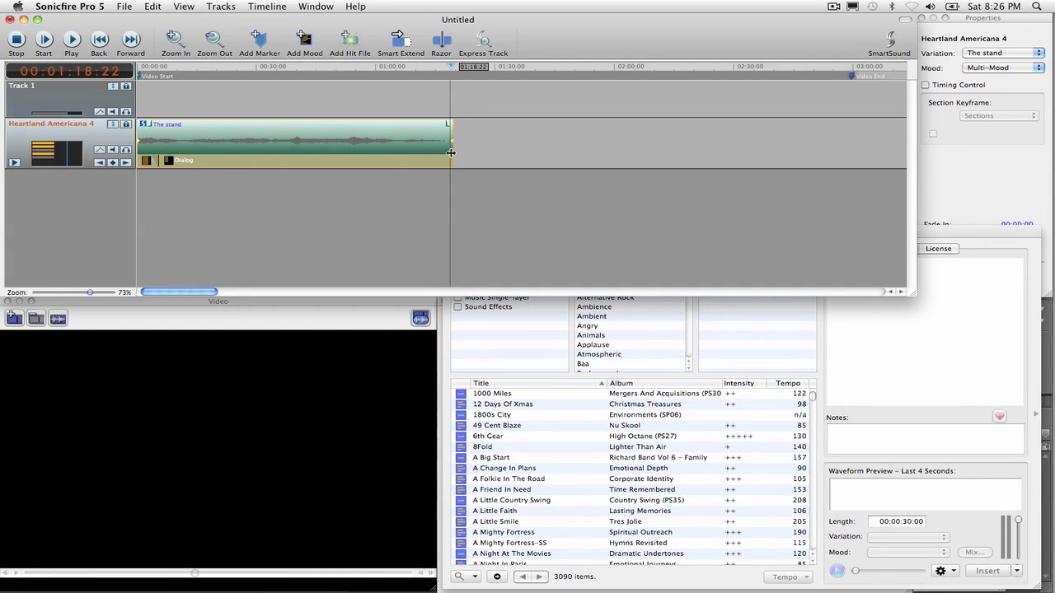
left_click_drag(453, 140, 457, 139)
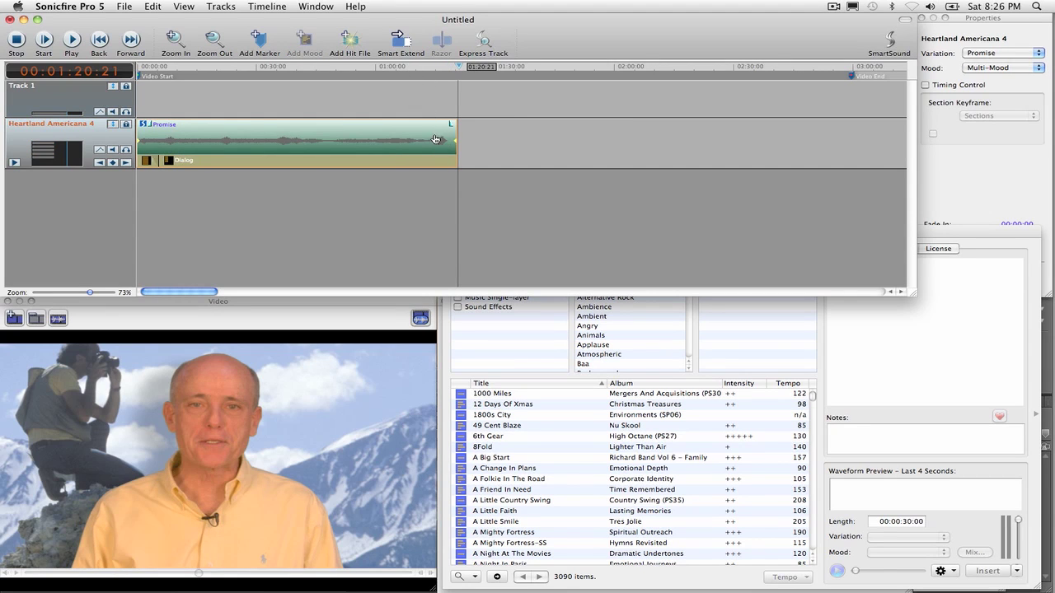
Step: Play back from about 1:11 to hear the shortened music's ending
left_click(423, 69)
mouse_move(423, 69)
left_mouse_down()
mouse_move(434, 70)
mouse_move(424, 70)
left_mouse_up()
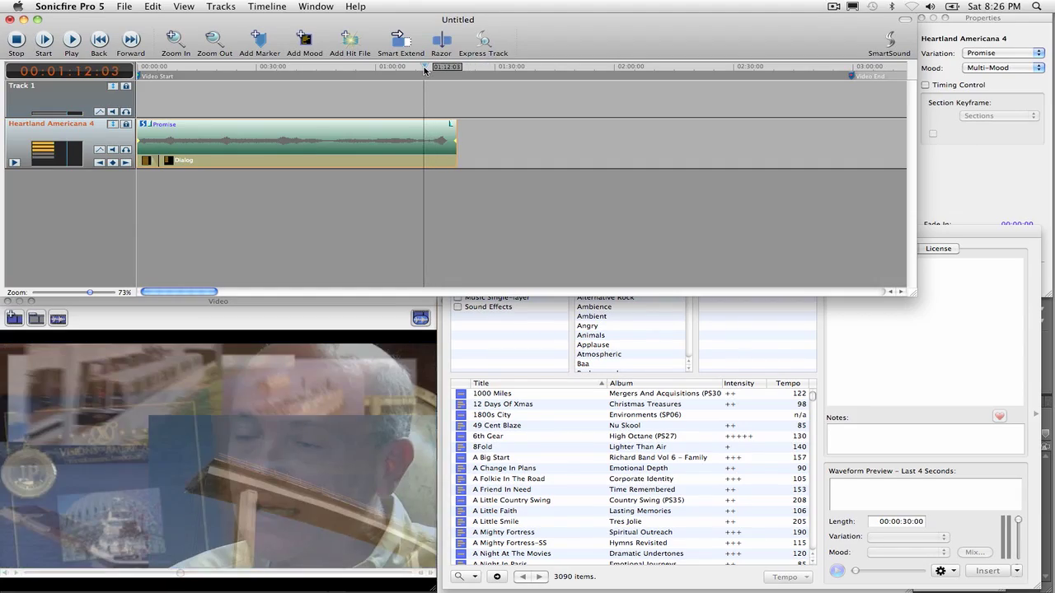
key("space")
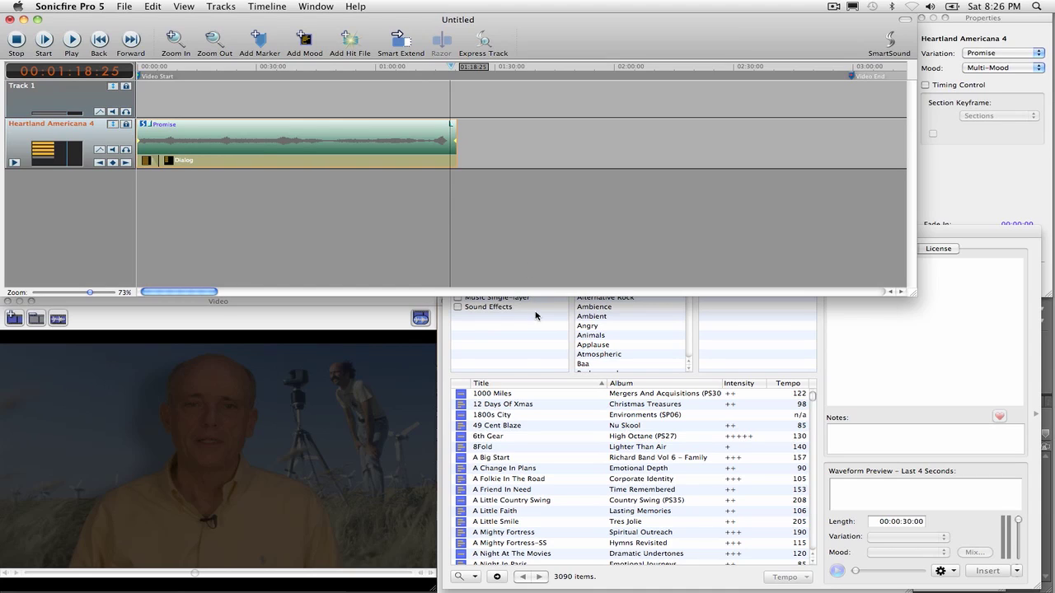
Step: Search the Express Track library for 'americana' and select Heartland Americana 4
left_click(526, 361)
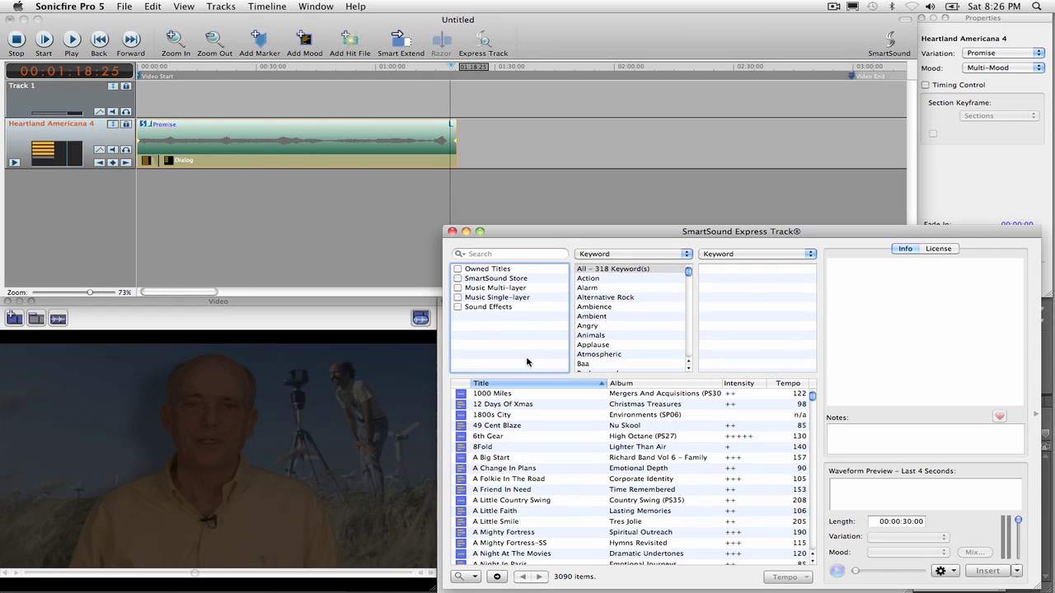
left_click(504, 256)
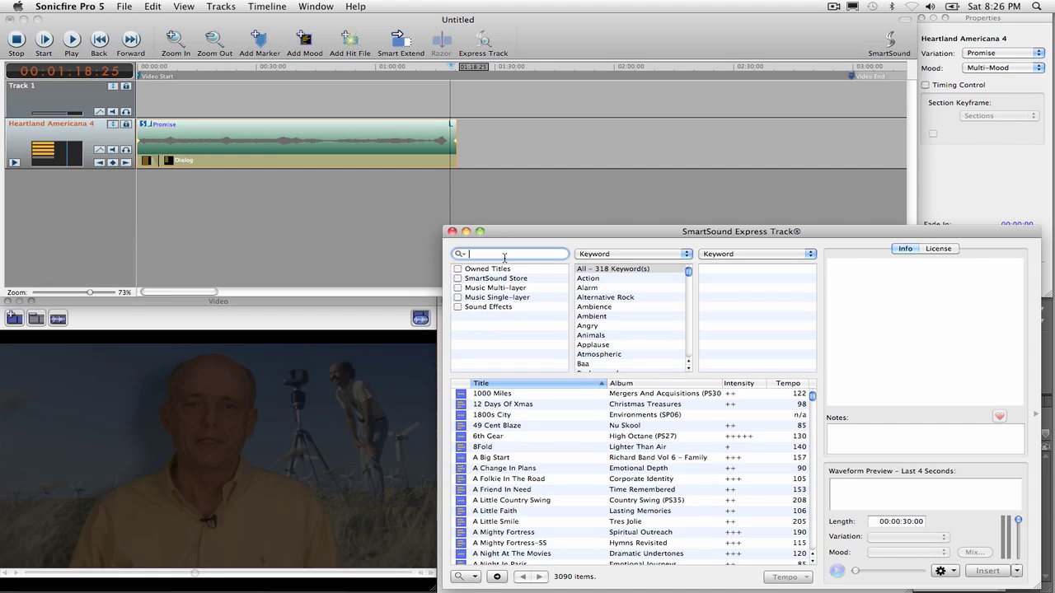
type("americana")
key("Return")
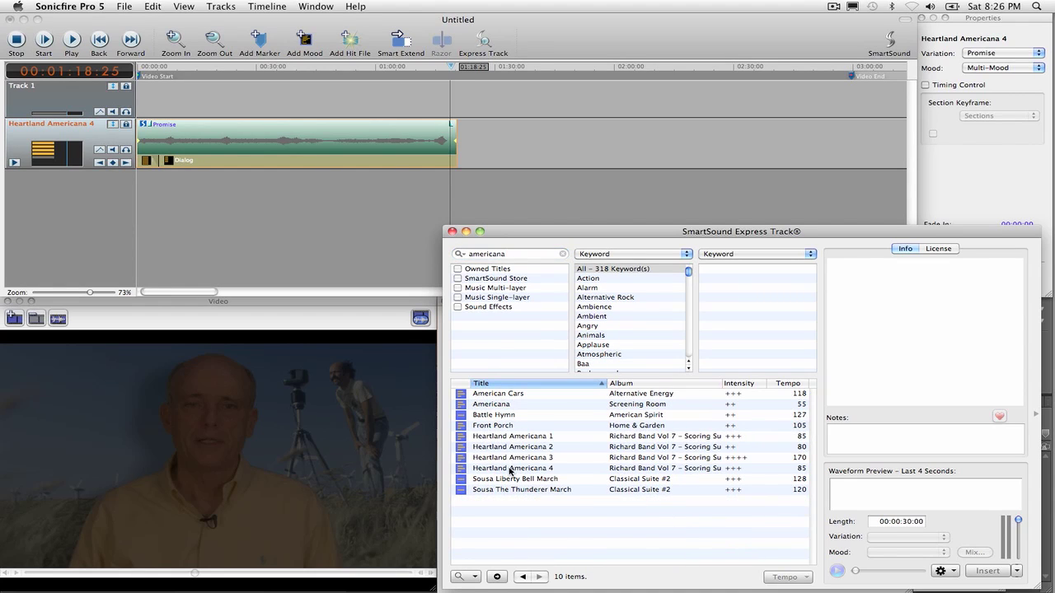
left_click(511, 468)
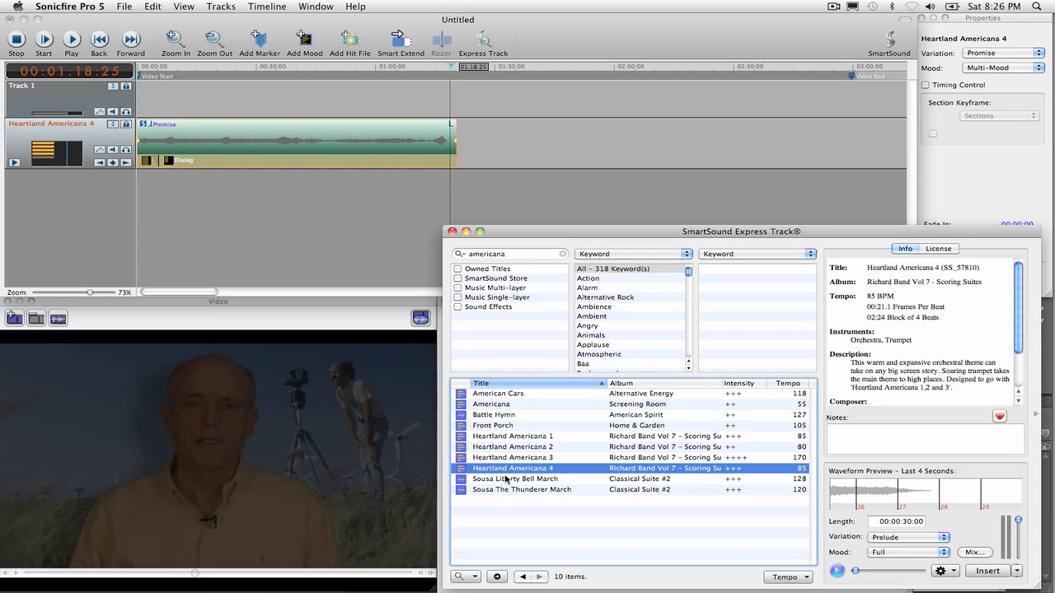
Step: Run More Like This to list the 48 tracks similar to Heartland Americana 4
left_click(474, 580)
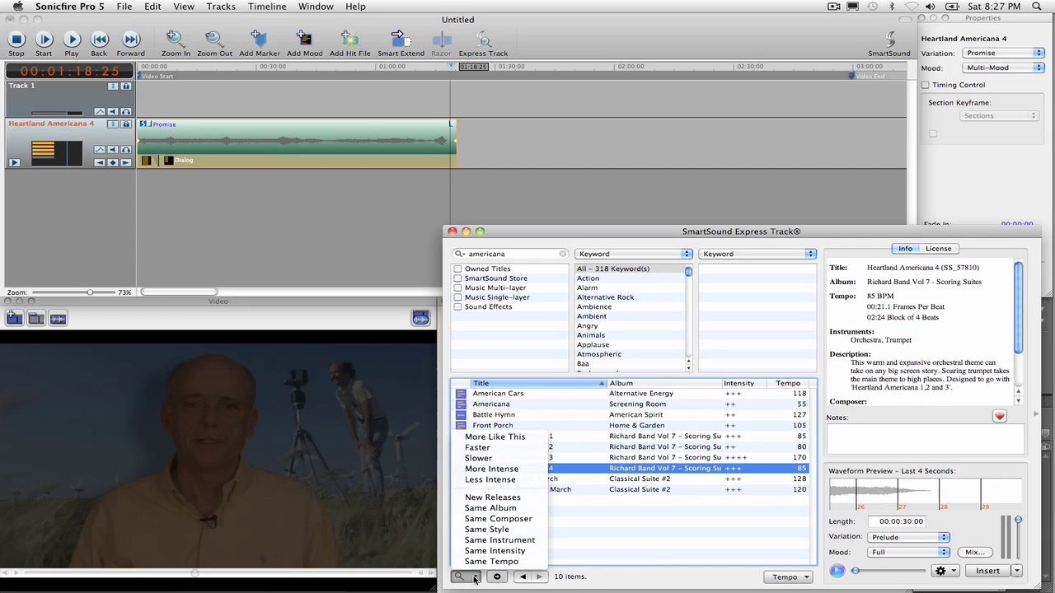
left_click(502, 436)
scroll(577, 474, "down", 5)
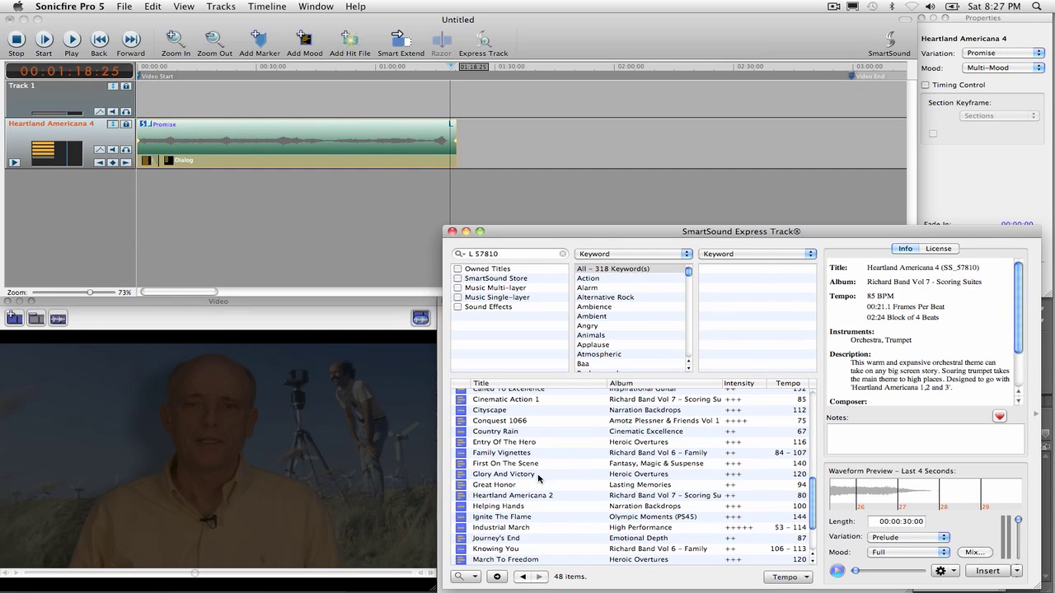
Step: Preview Glory And Victory, then Great Honor
left_click(511, 476)
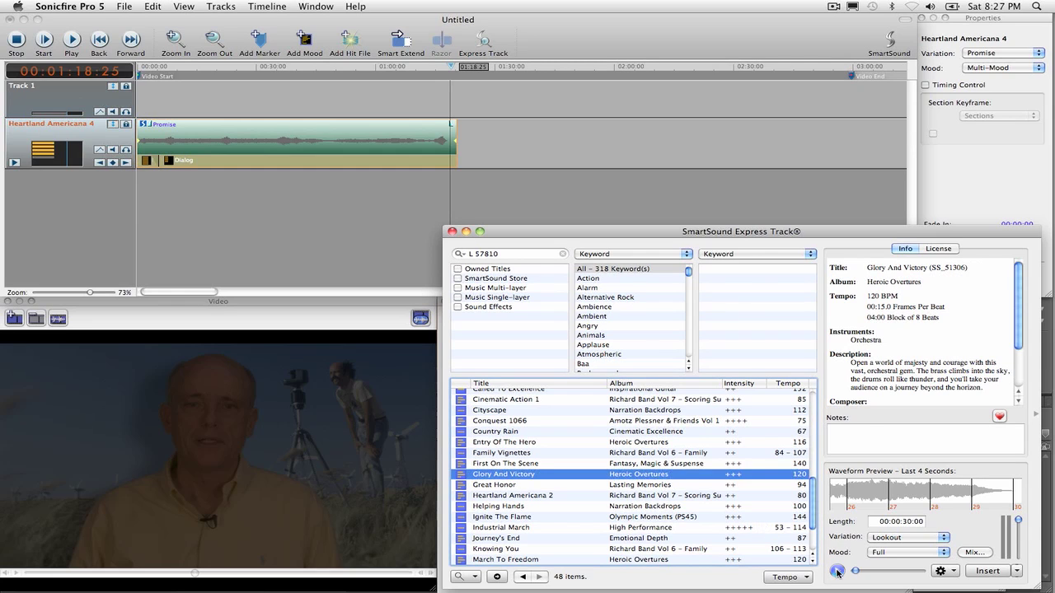
left_click(837, 571)
key("Down")
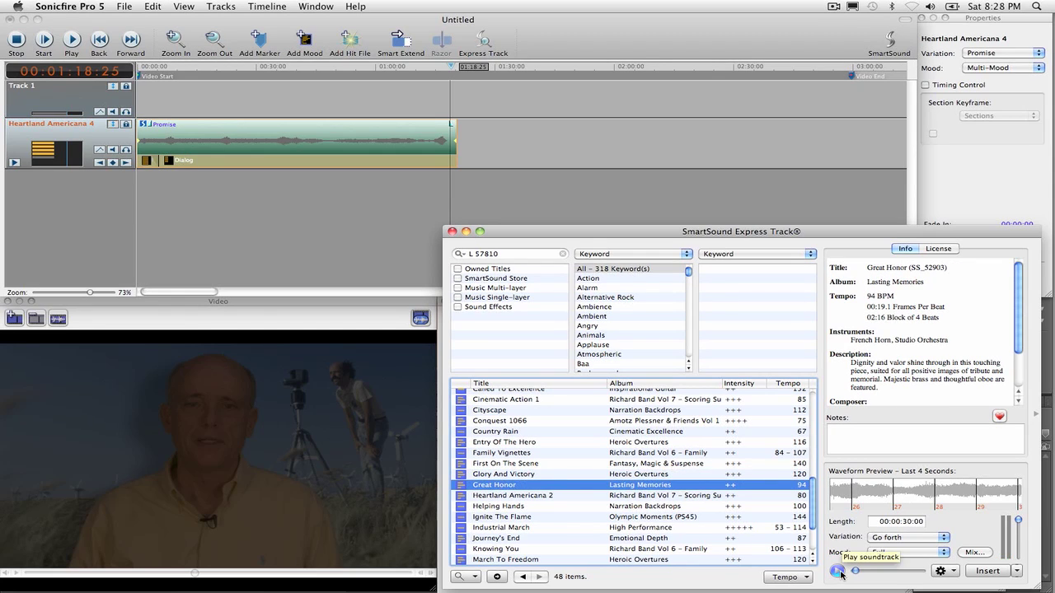
left_click(838, 572)
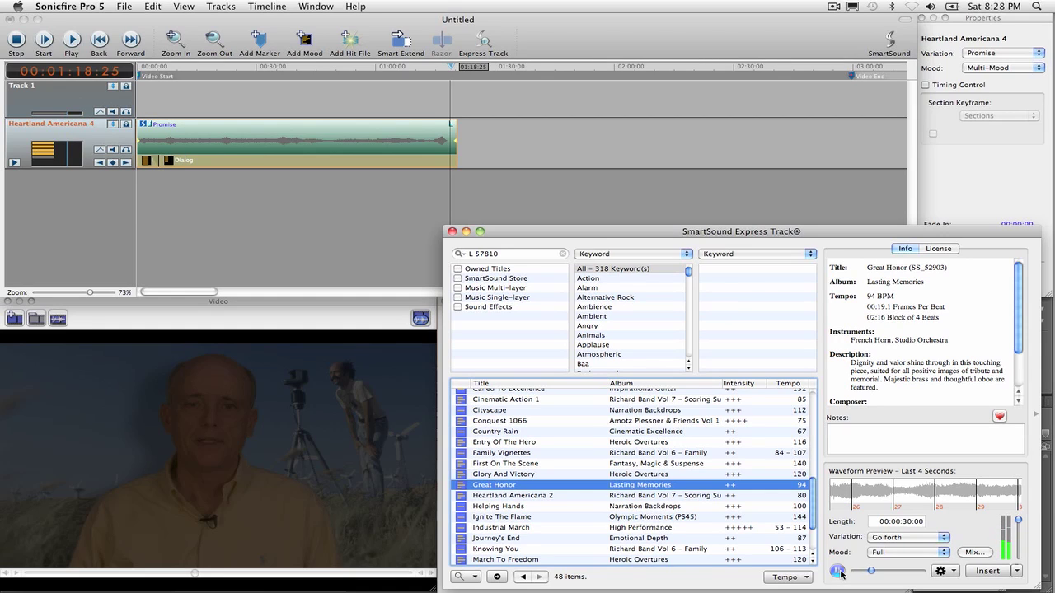
left_click(838, 571)
Step: Switch Great Honor to the Trust variation, preview it, and set its length to 00:01:30:00
left_click(915, 540)
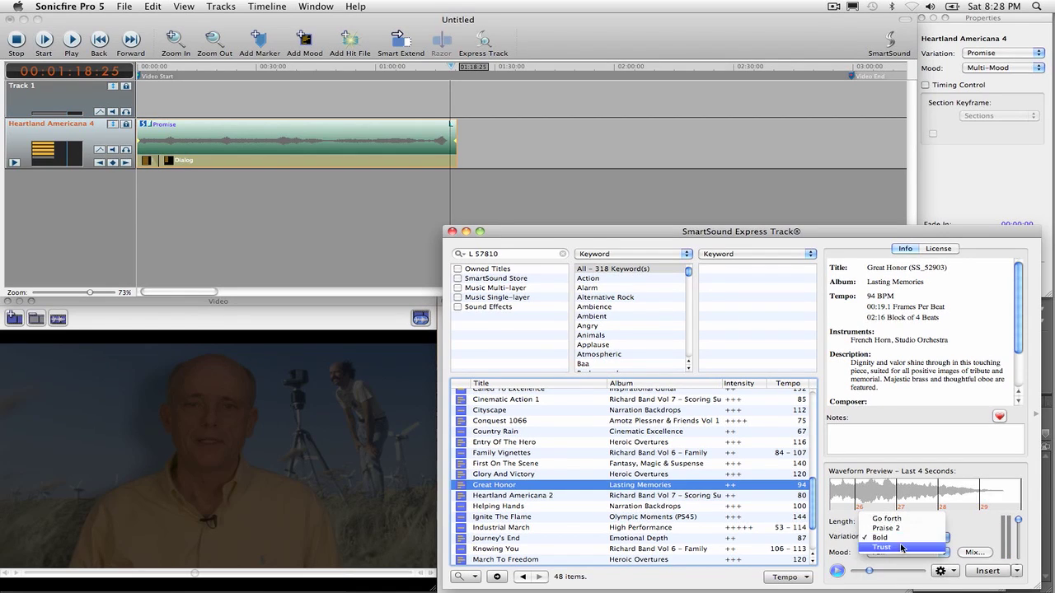
left_click(883, 566)
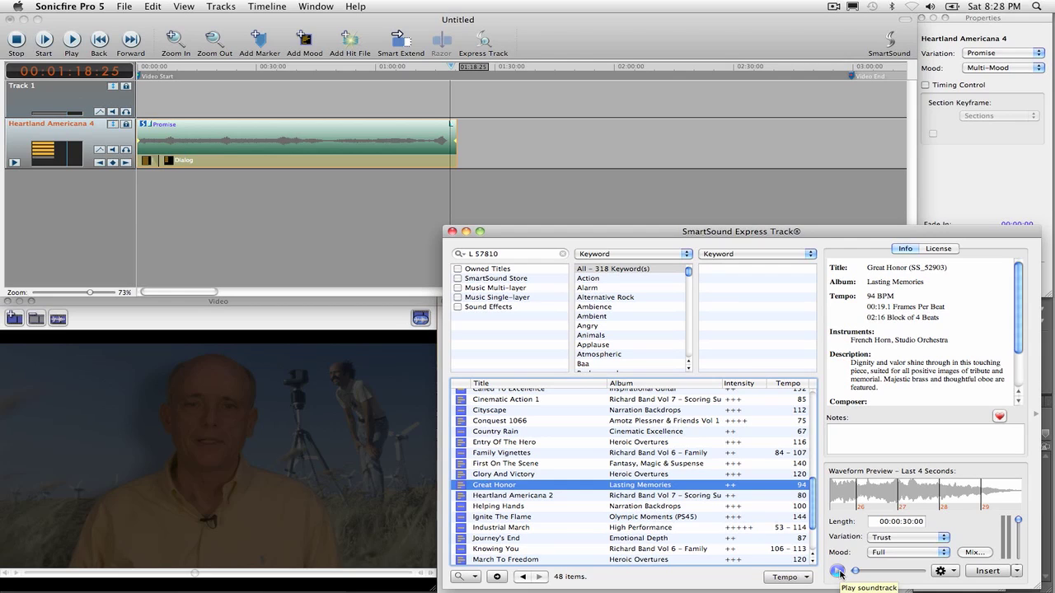
left_click(838, 572)
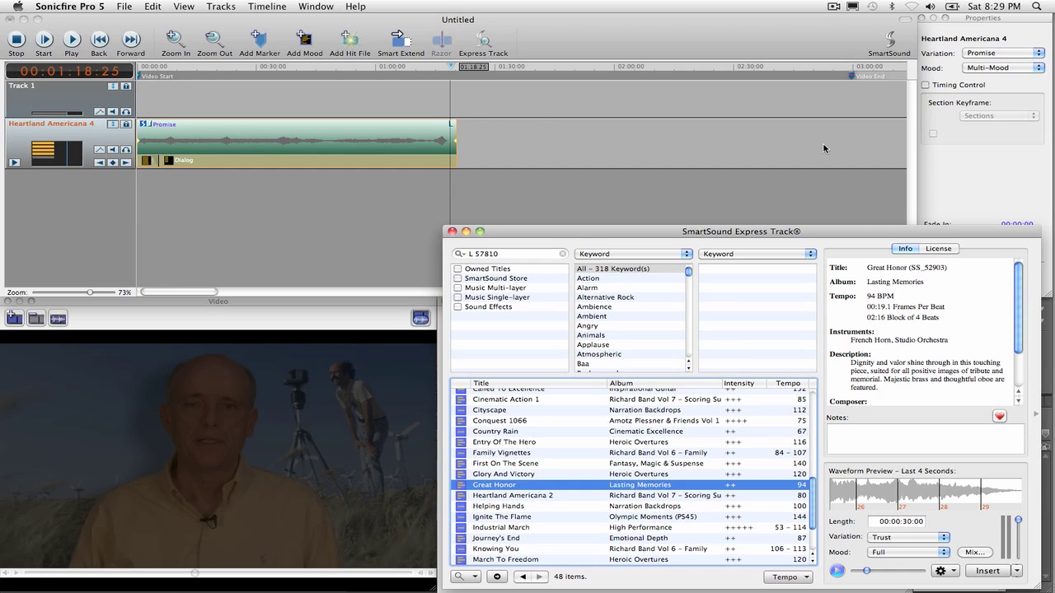
left_click(901, 522)
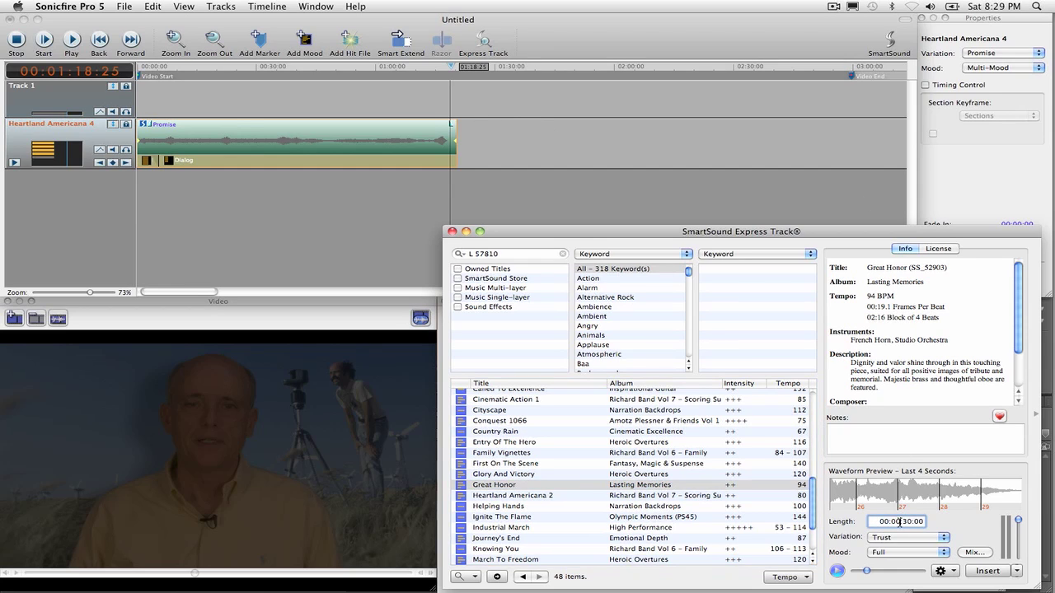
Step: Insert Great Honor after Heartland Americana 4 and stretch its end to the video end near 2:59
left_click(989, 571)
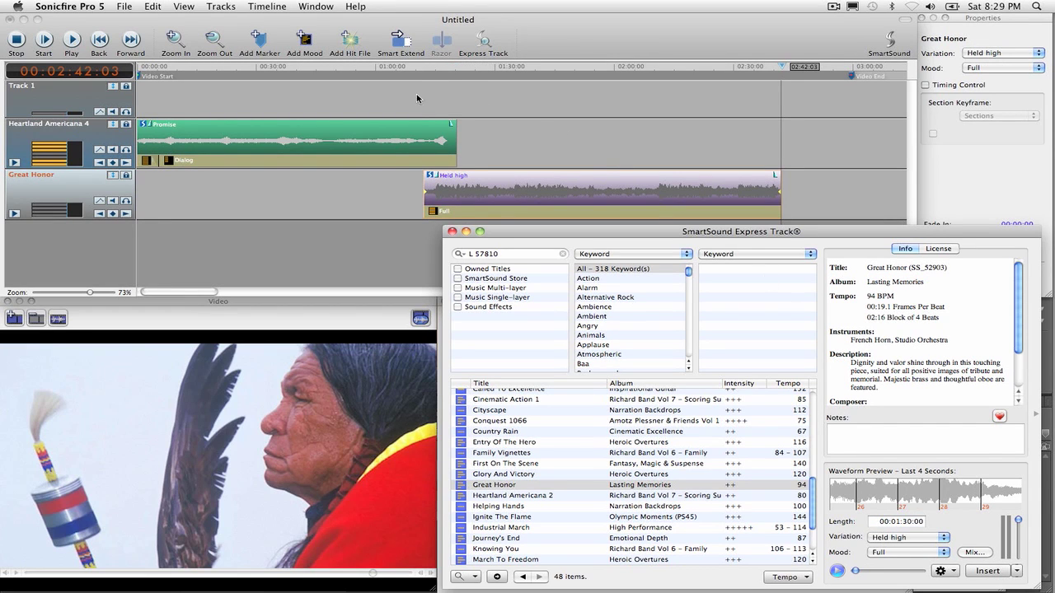
left_click(548, 83)
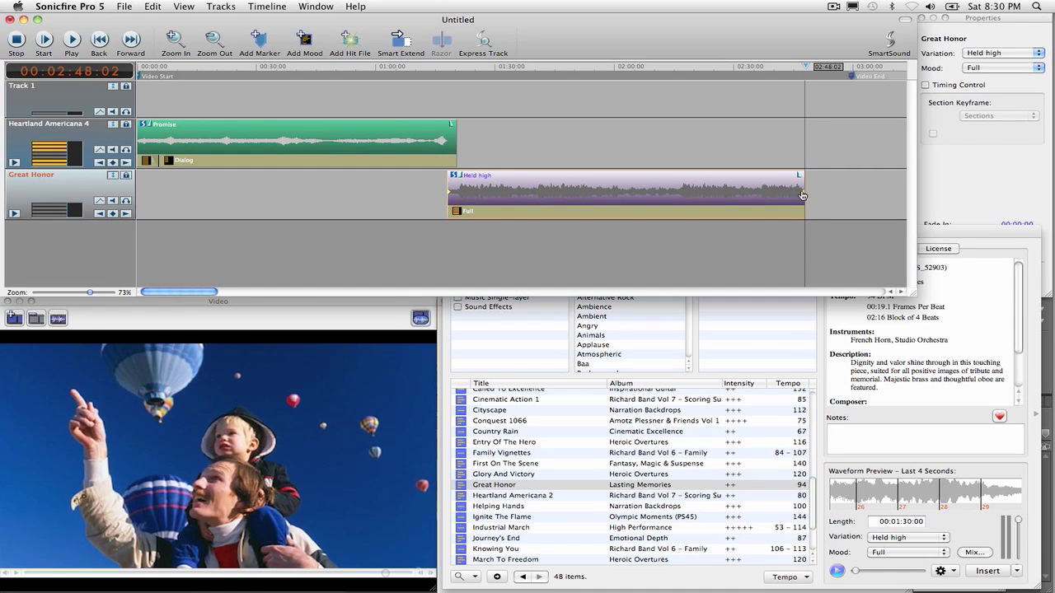
left_click_drag(803, 195, 851, 191)
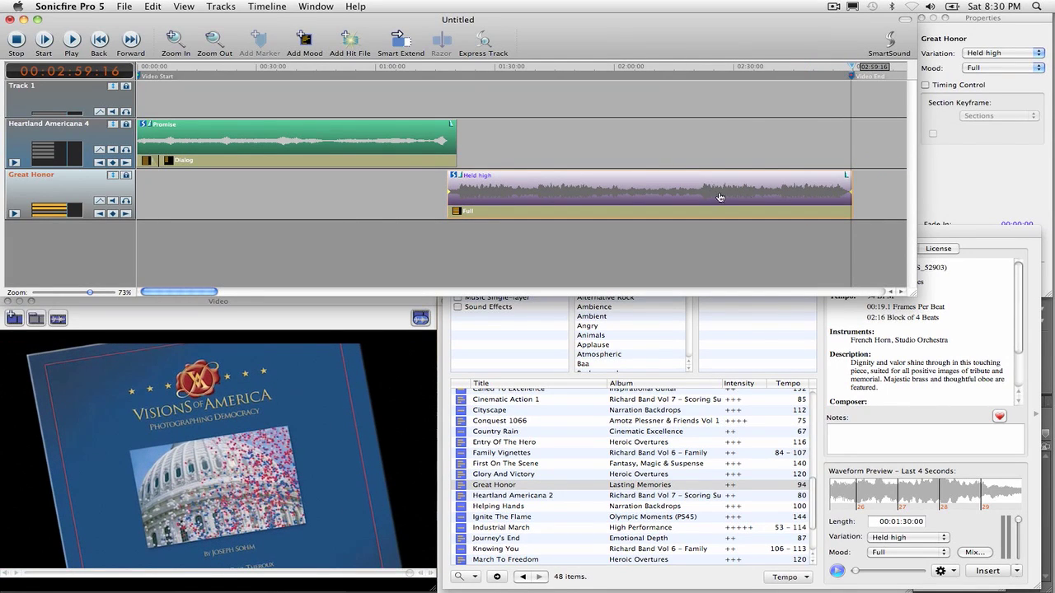
Step: Preview from 01:14:27, then drag Great Honor's start slightly earlier to 00:01:16:22
left_click(436, 68)
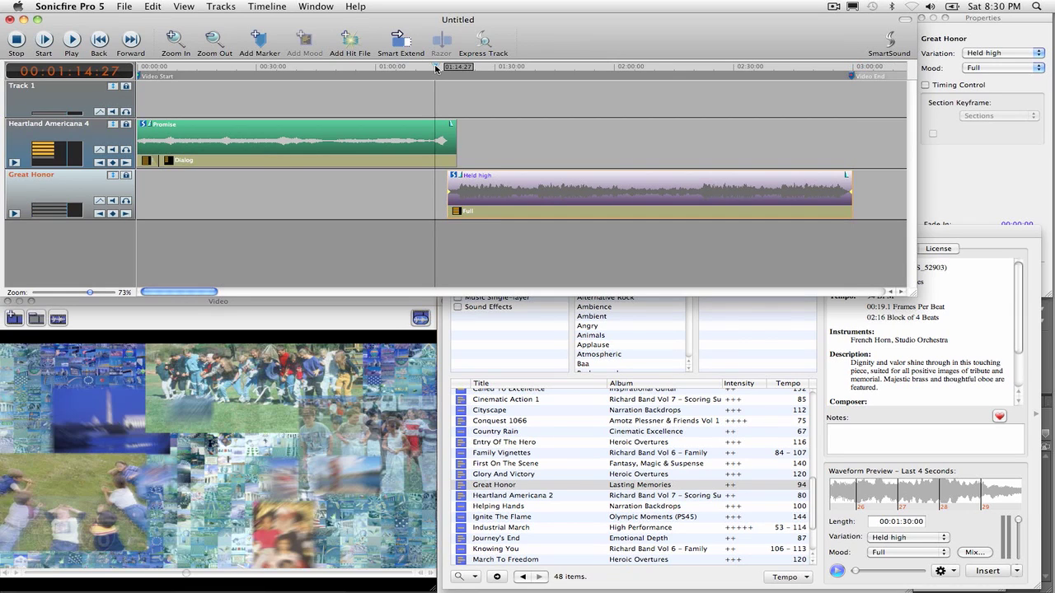
key("space")
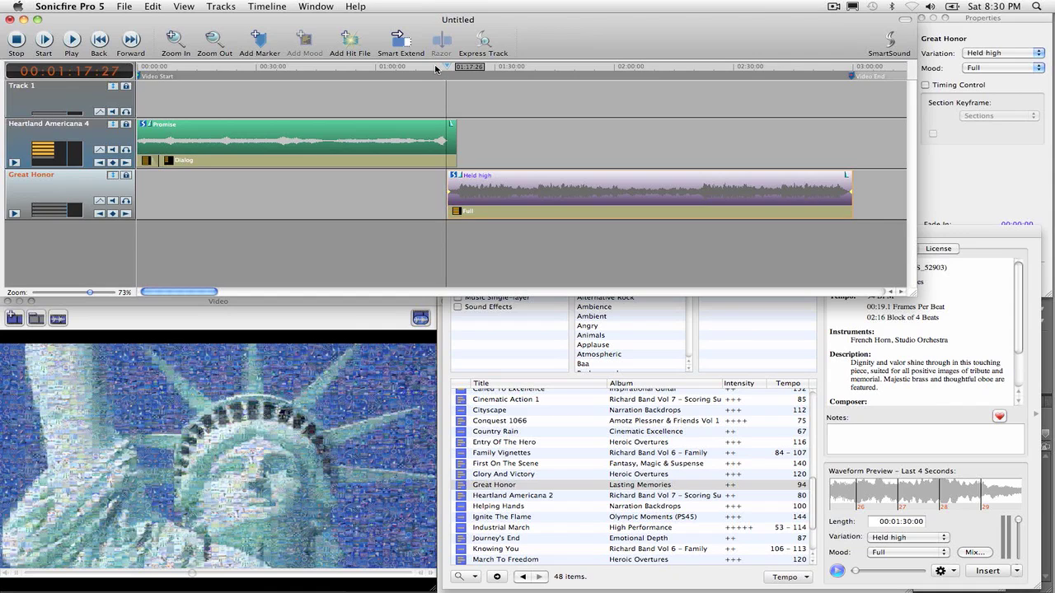
key("space")
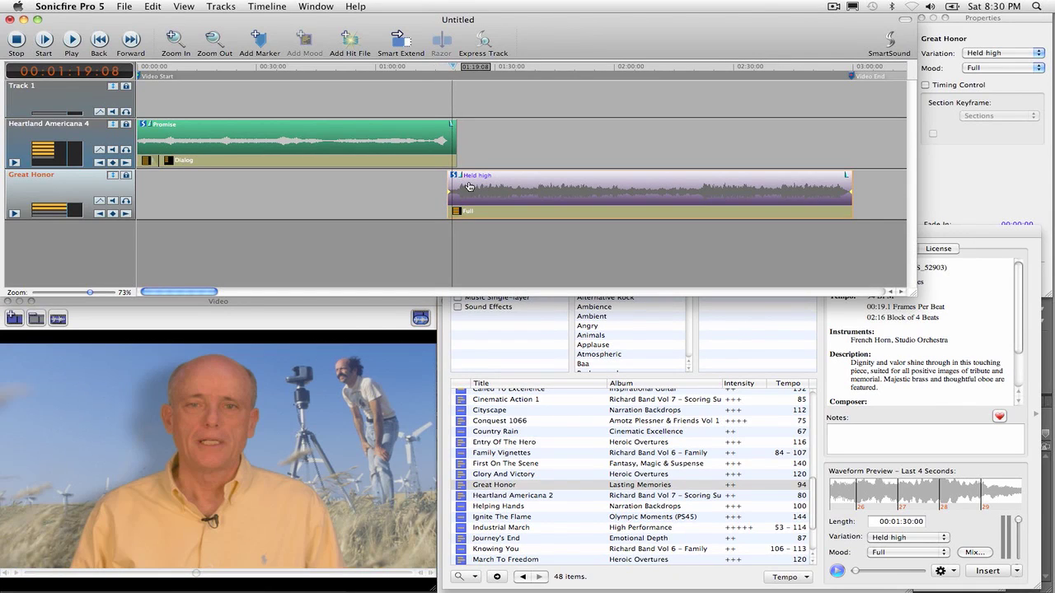
left_click(466, 191)
left_click_drag(445, 191, 443, 191)
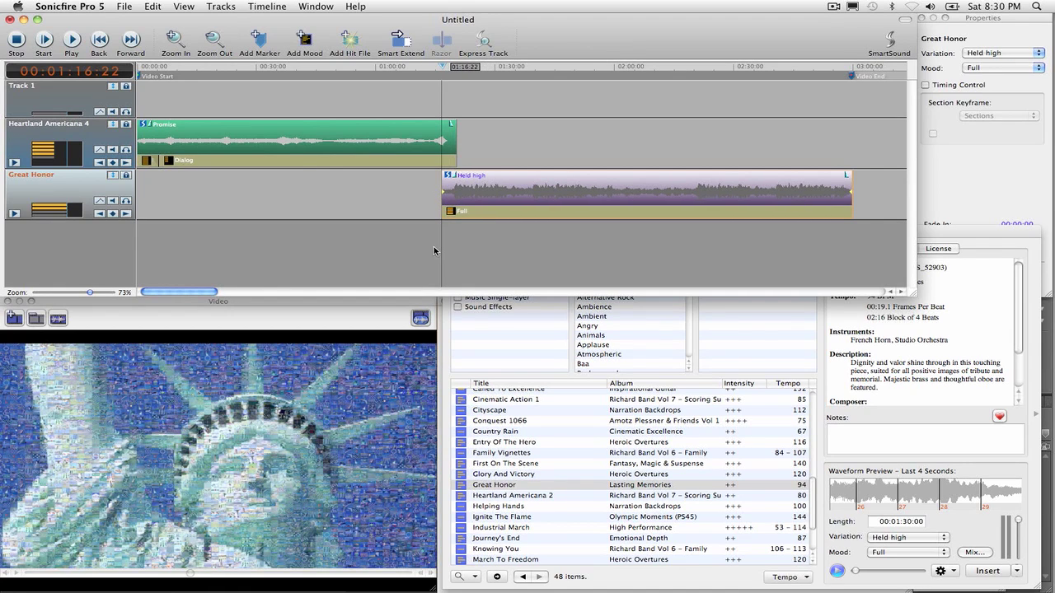
left_click(420, 67)
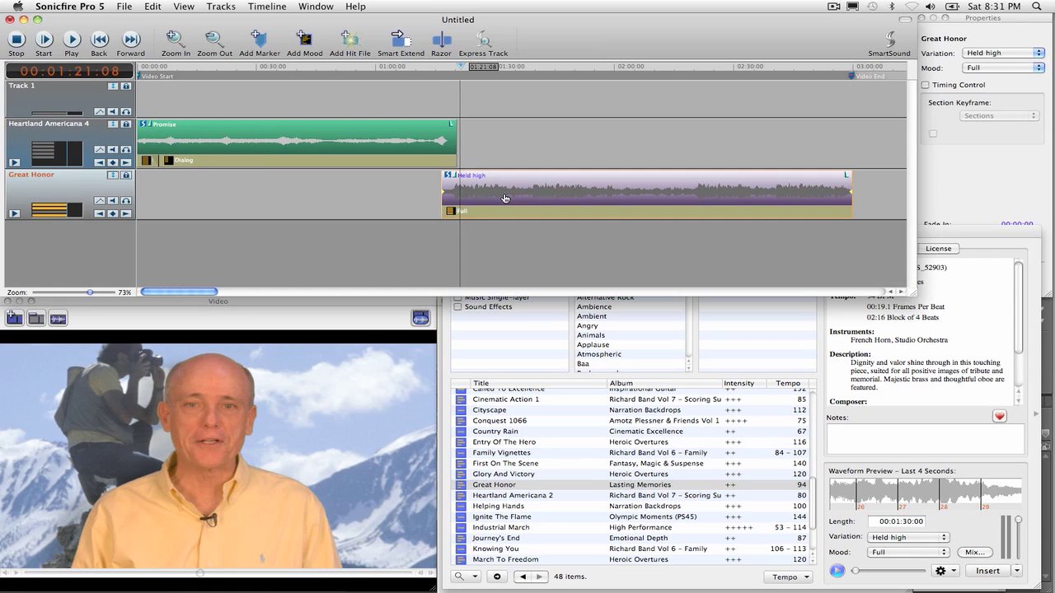
Step: Change Great Honor's mood from Full to Dialog in Properties, then return to the timeline near 01:12
left_click(963, 38)
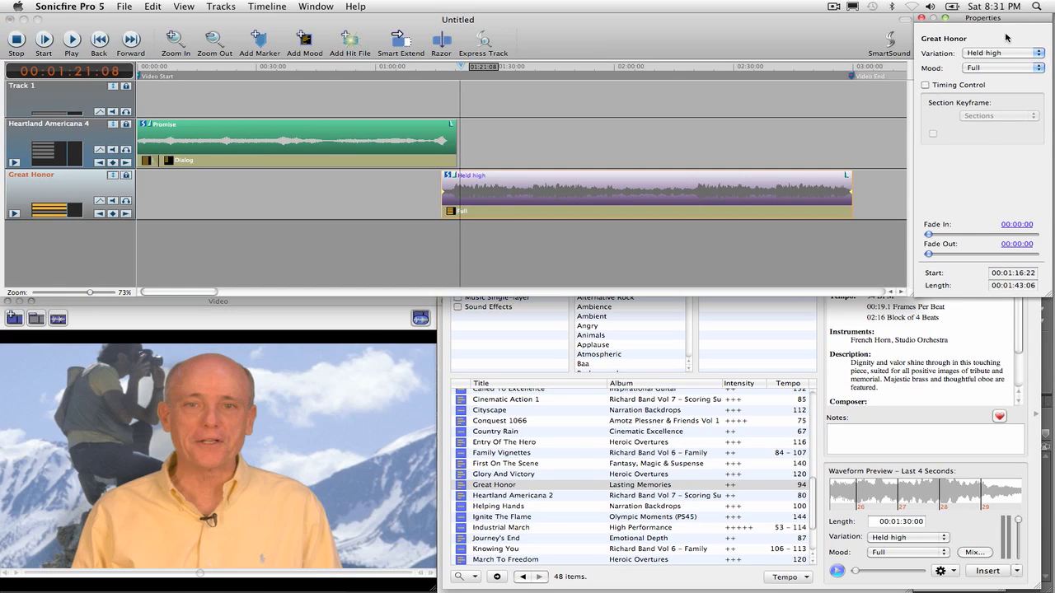
left_click(1012, 69)
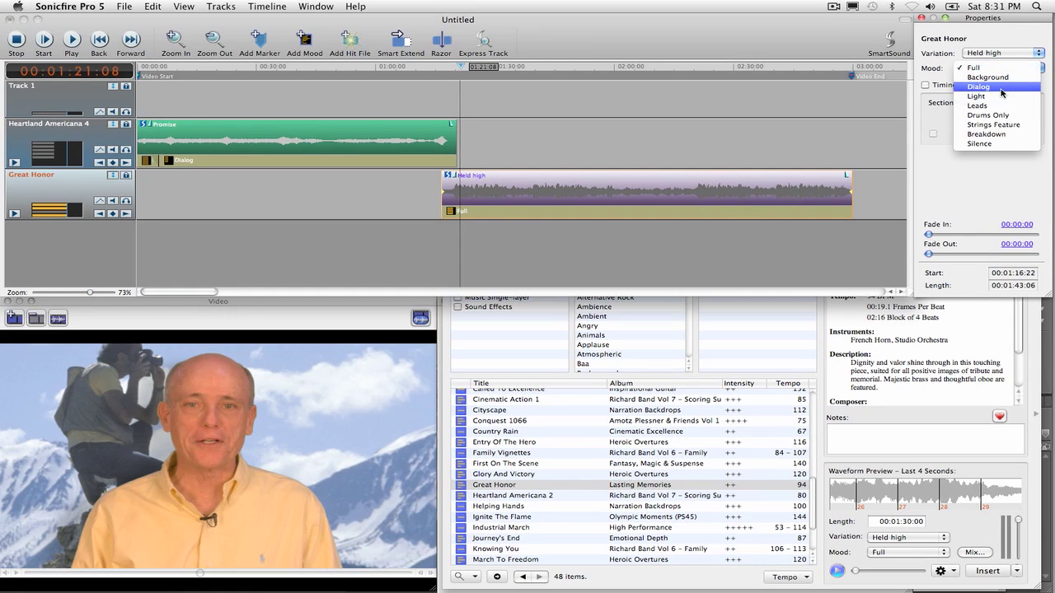
key("Escape")
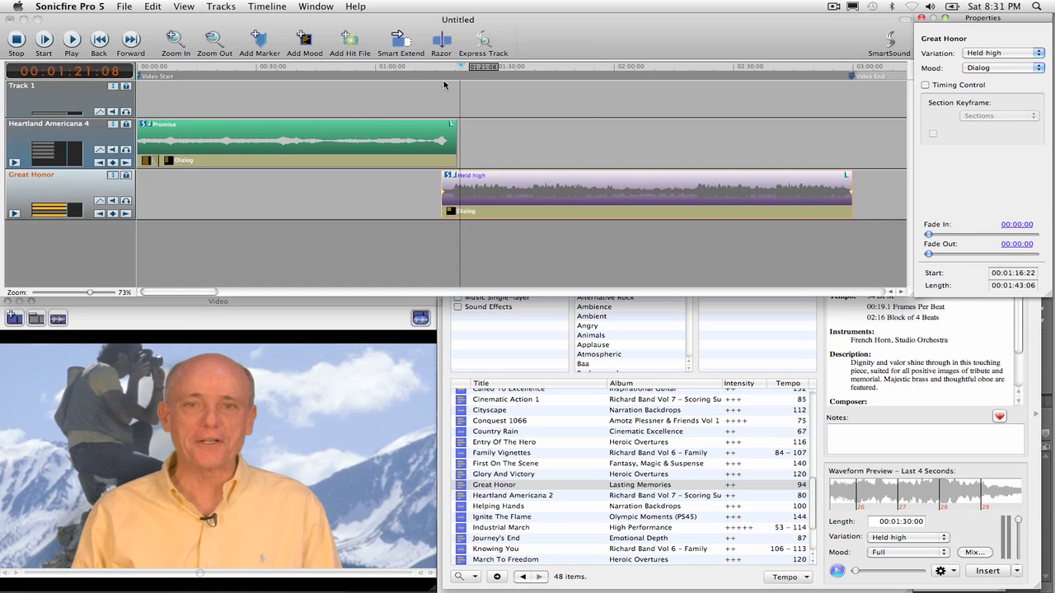
left_click(431, 69)
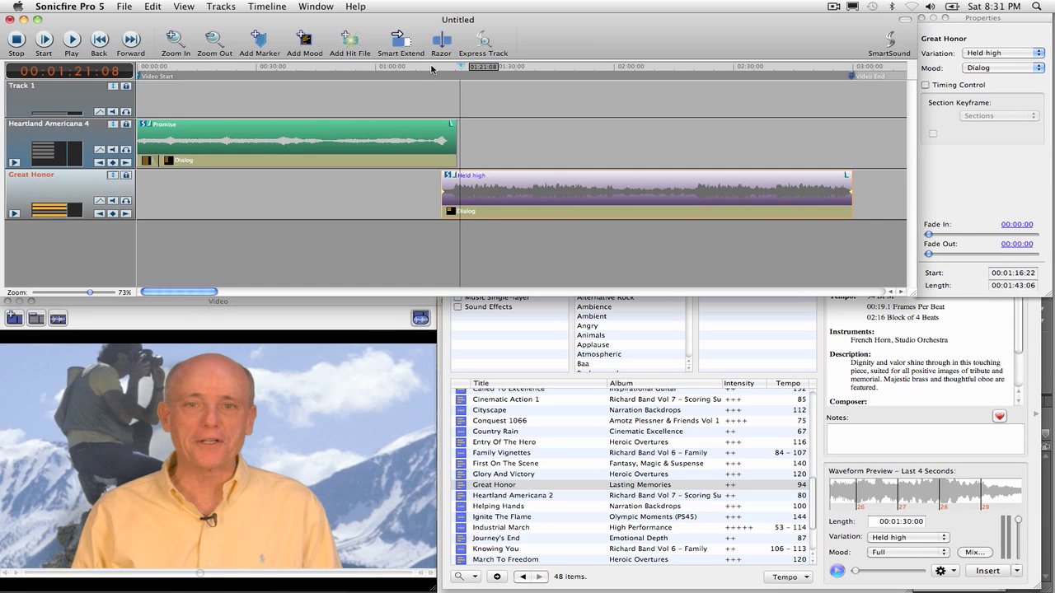
left_click(426, 69)
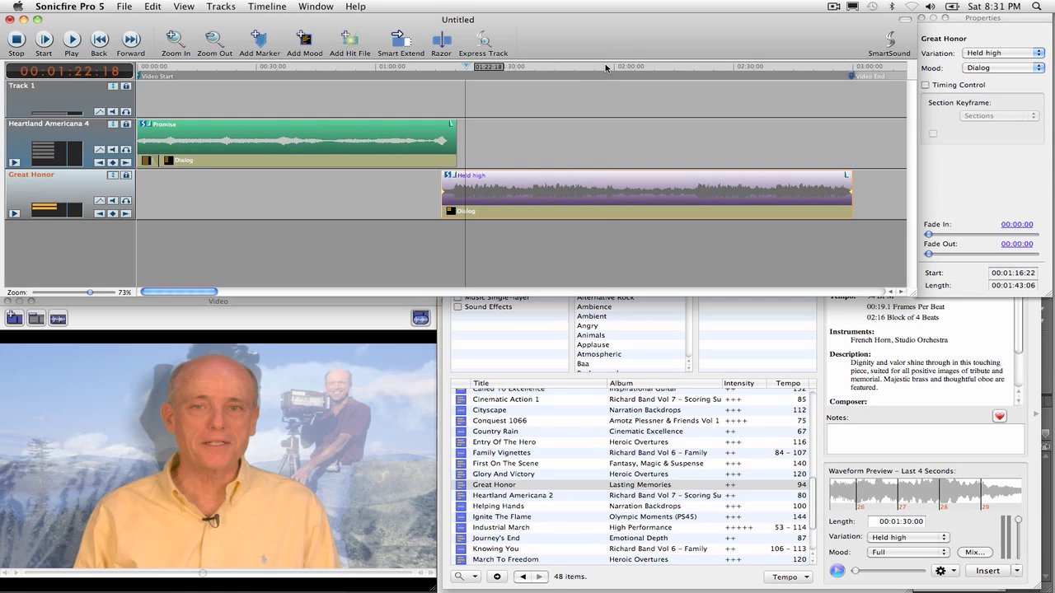
Step: Add a new mood section to Great Honor at 02:11:08 and set it to Full
left_click_drag(606, 67, 660, 70)
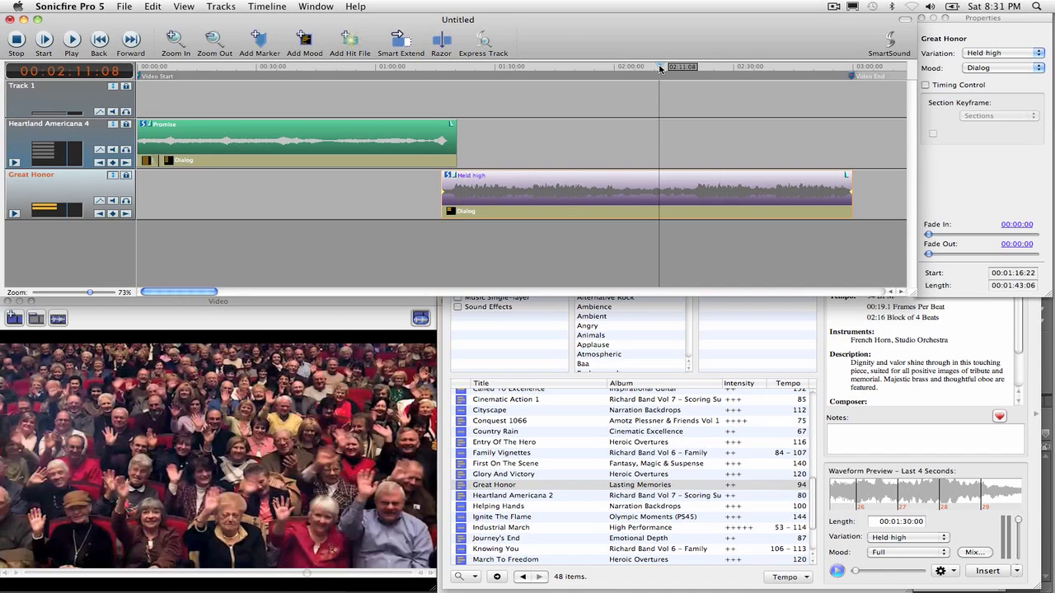
left_click(302, 38)
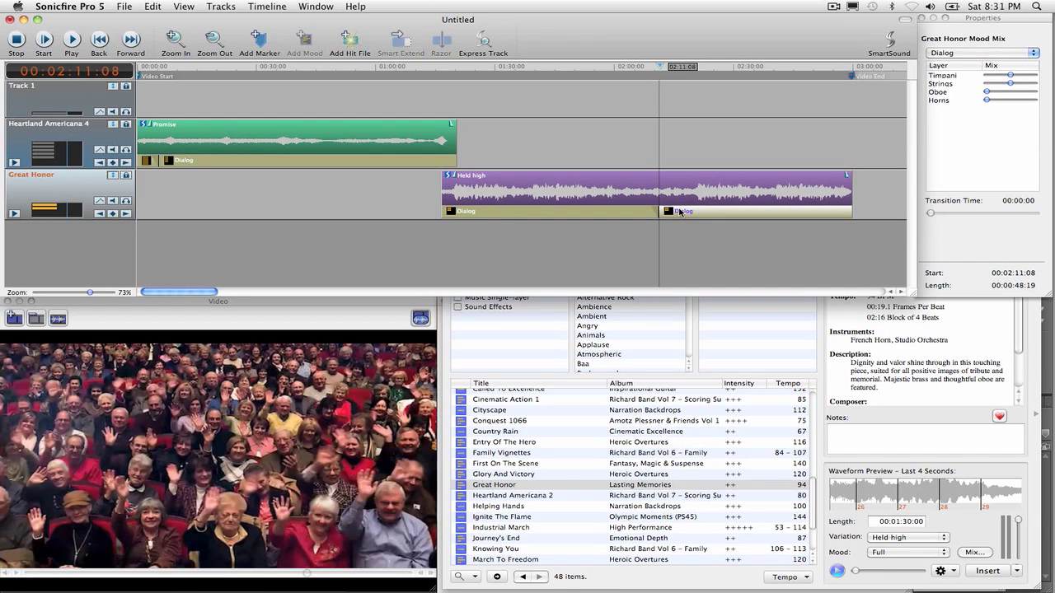
left_click(955, 52)
left_click(954, 34)
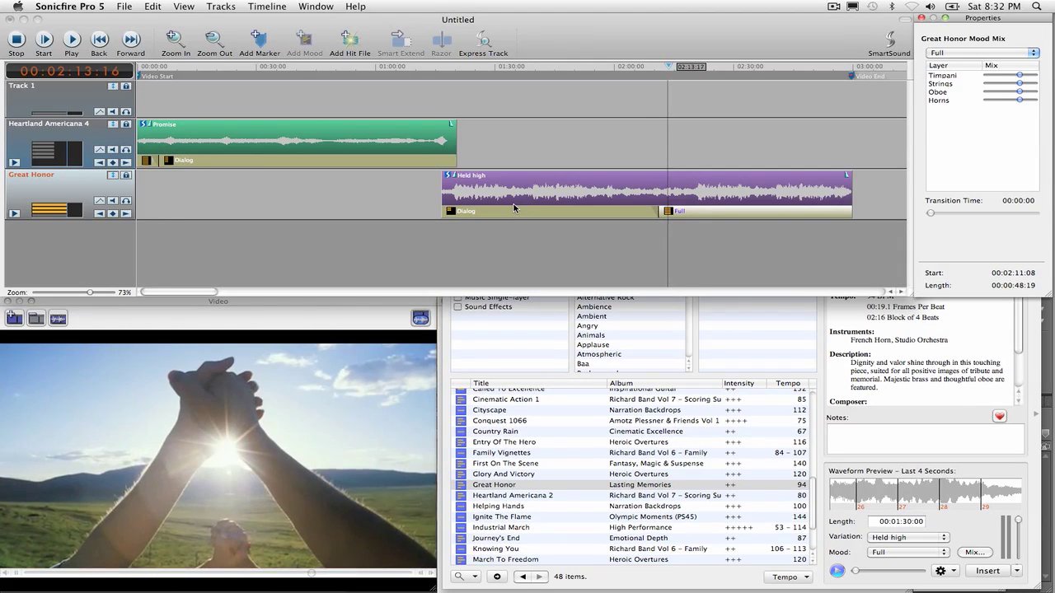
Step: Add Great Honor volume keyframes near 02:06–02:10, with the start lowered to about -4.2 dB
left_click(592, 196)
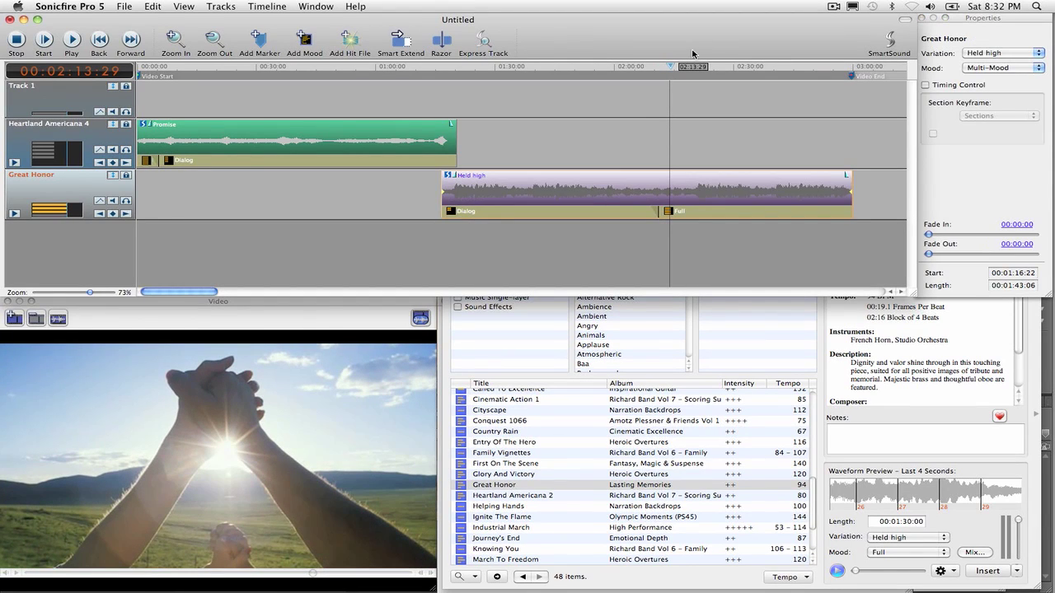
left_click(100, 201)
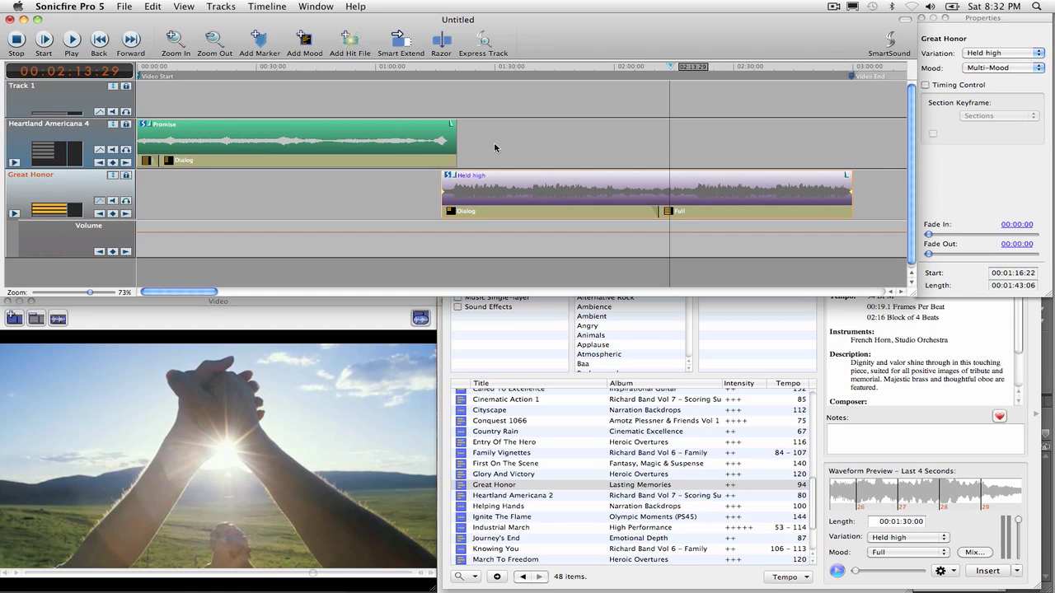
left_click_drag(669, 67, 649, 72)
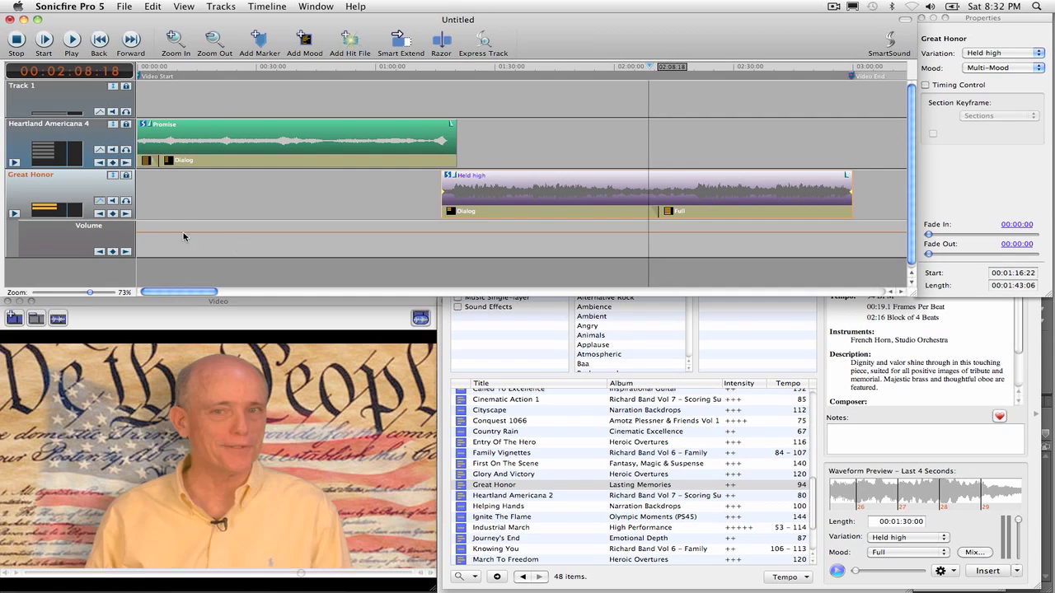
left_click(114, 255)
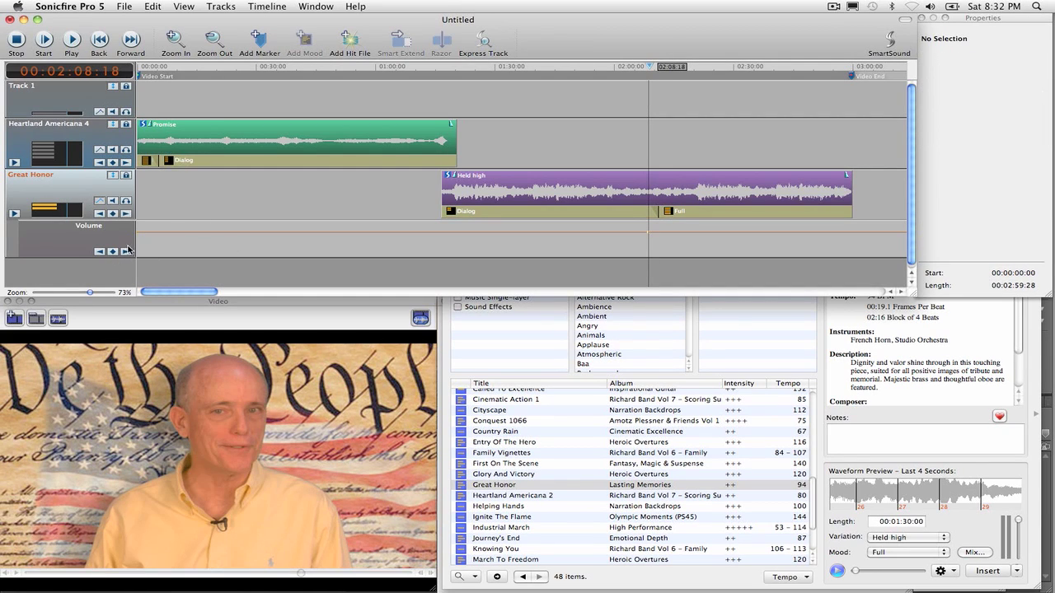
left_click_drag(650, 69, 637, 68)
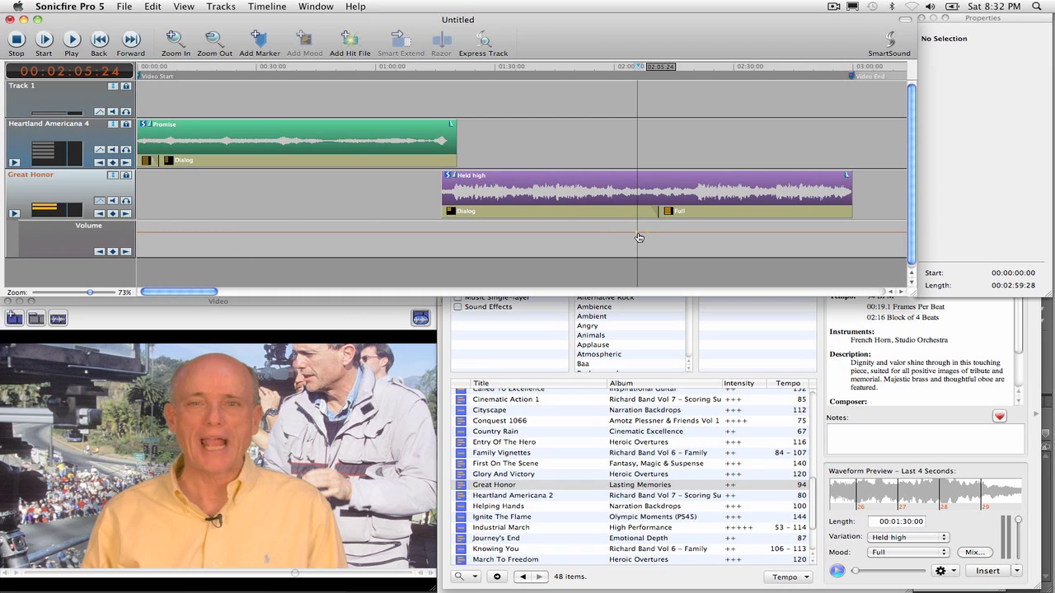
left_click_drag(637, 236, 636, 243)
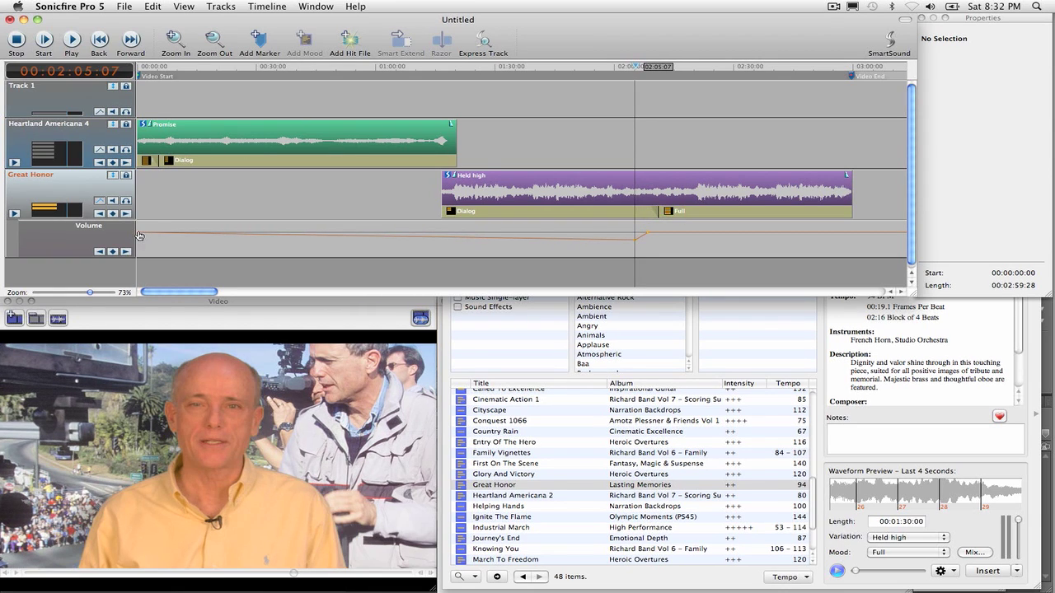
left_click_drag(139, 239, 138, 240)
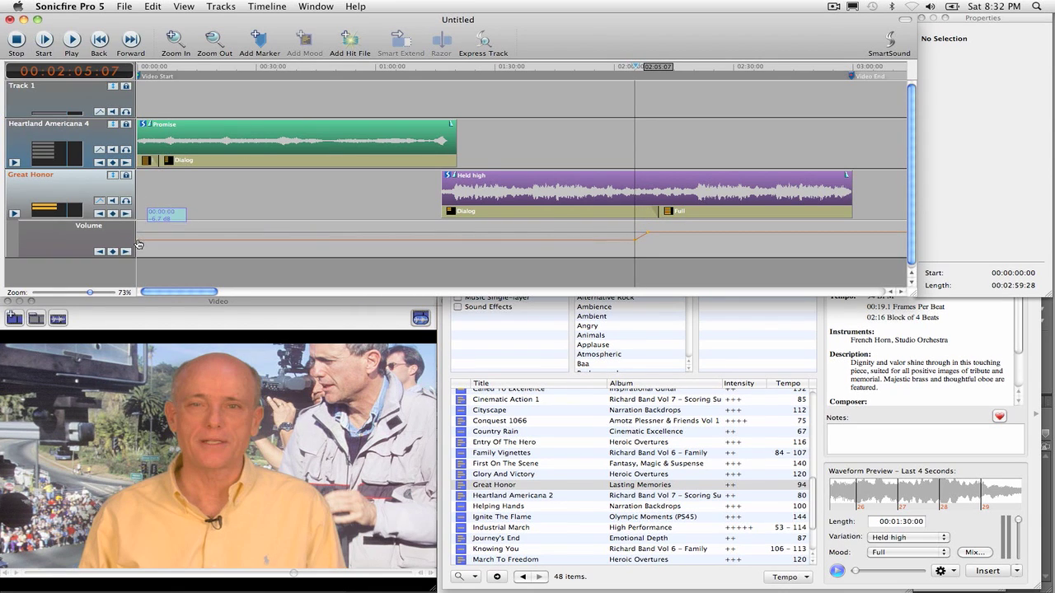
left_click(418, 69)
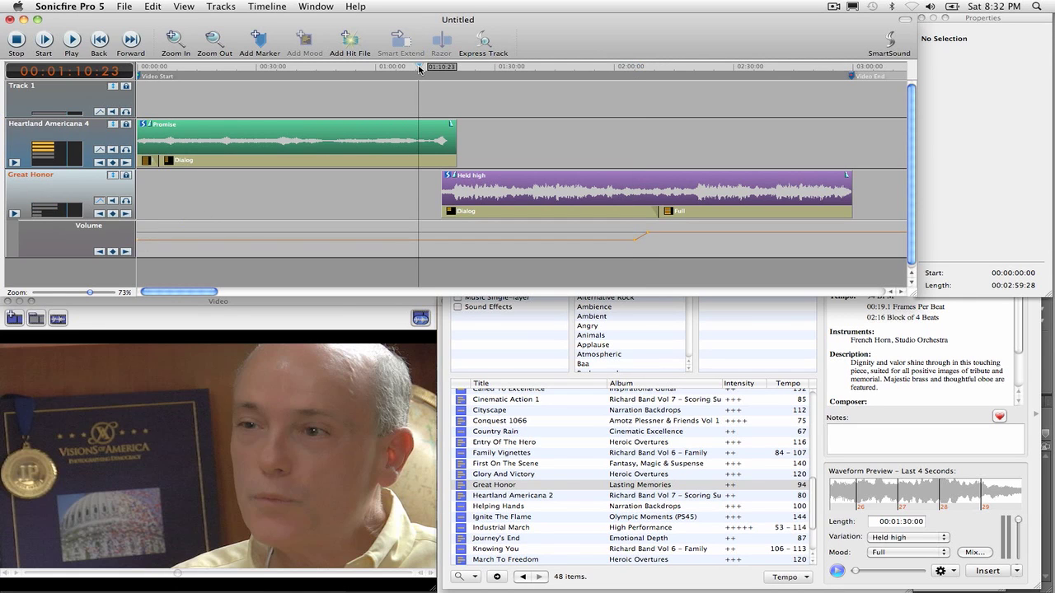
key("space")
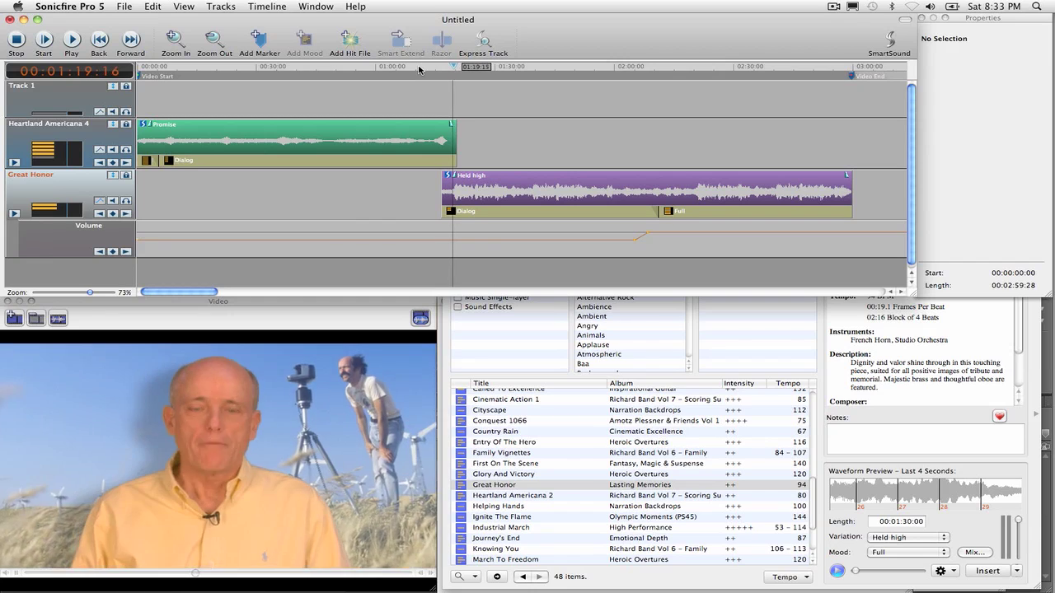
left_click(613, 71)
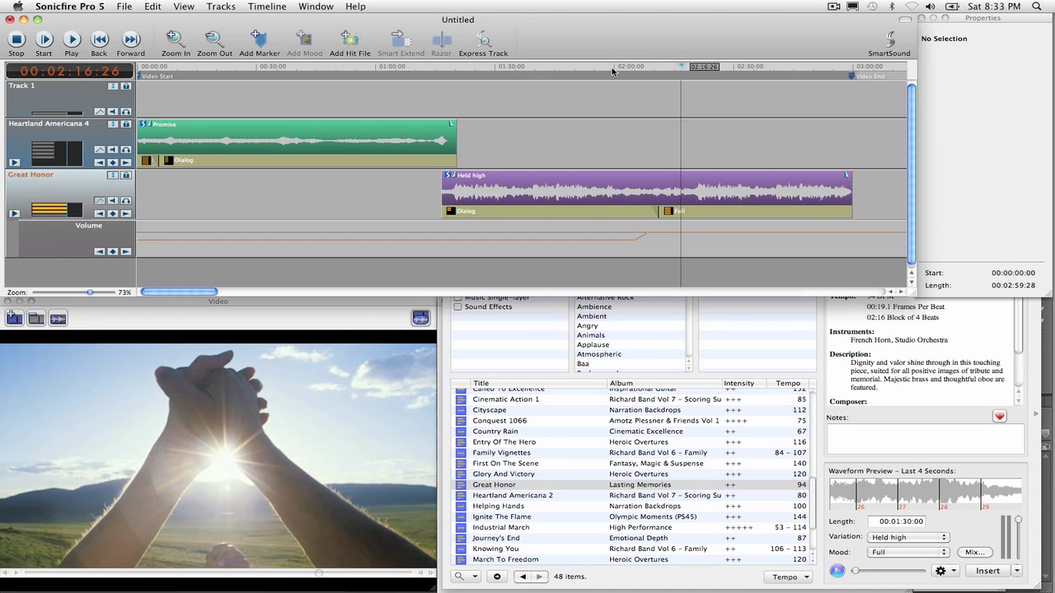
Step: Export the soundtrack to VOA-Video, replacing the existing Heartland Americana 4 - The stand.aiff
left_click(126, 8)
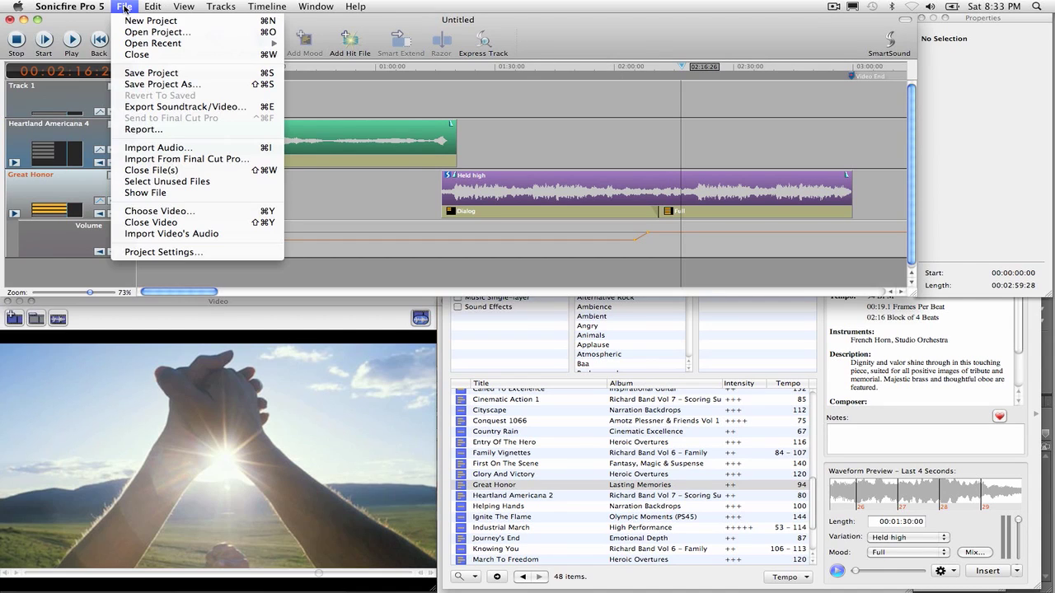
left_click(152, 107)
left_click(643, 297)
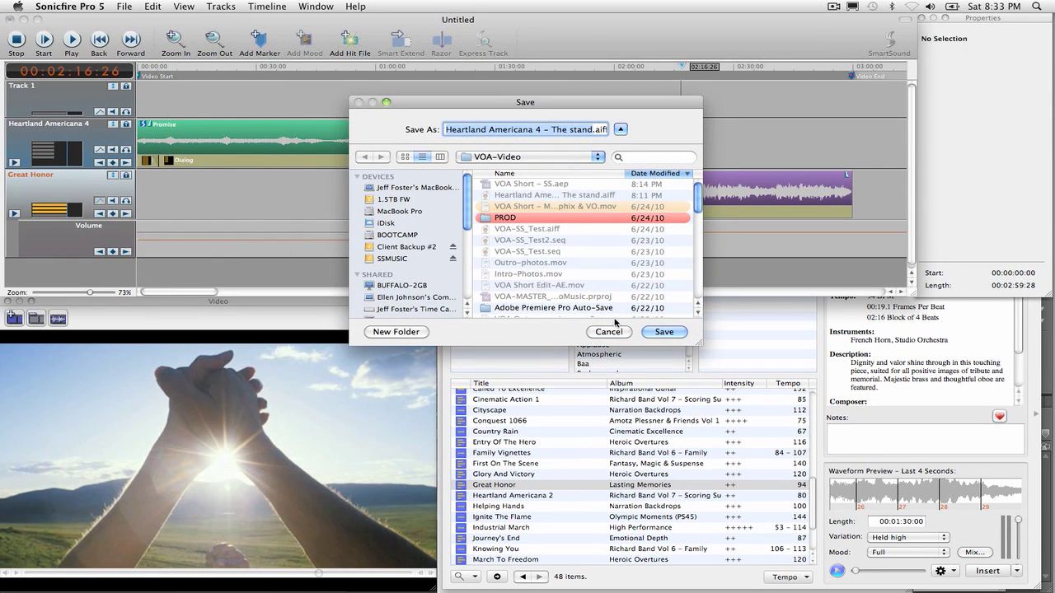
left_click(673, 333)
left_click(621, 181)
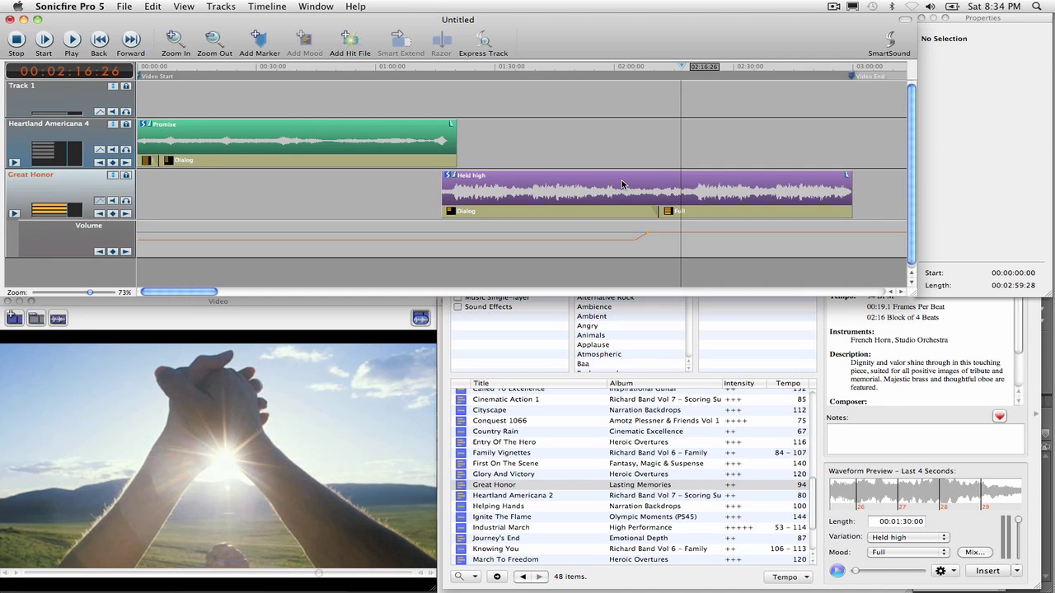
mouse_move(1026, 354)
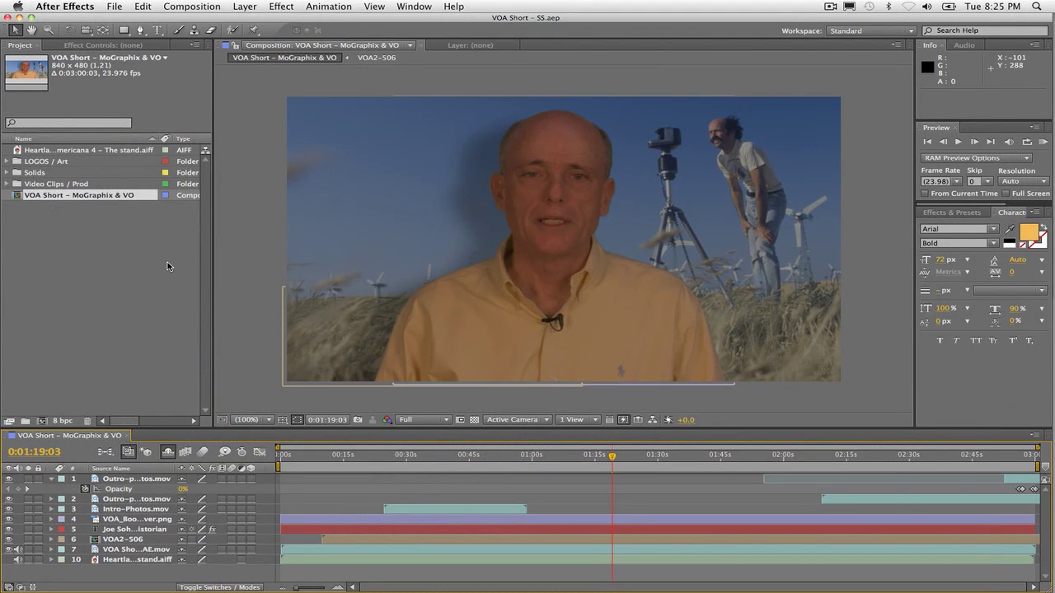
Step: Set the work area to 0:01:09–0:01:37 and RAM-preview it with the new Heartland Americana audio
left_click(120, 151)
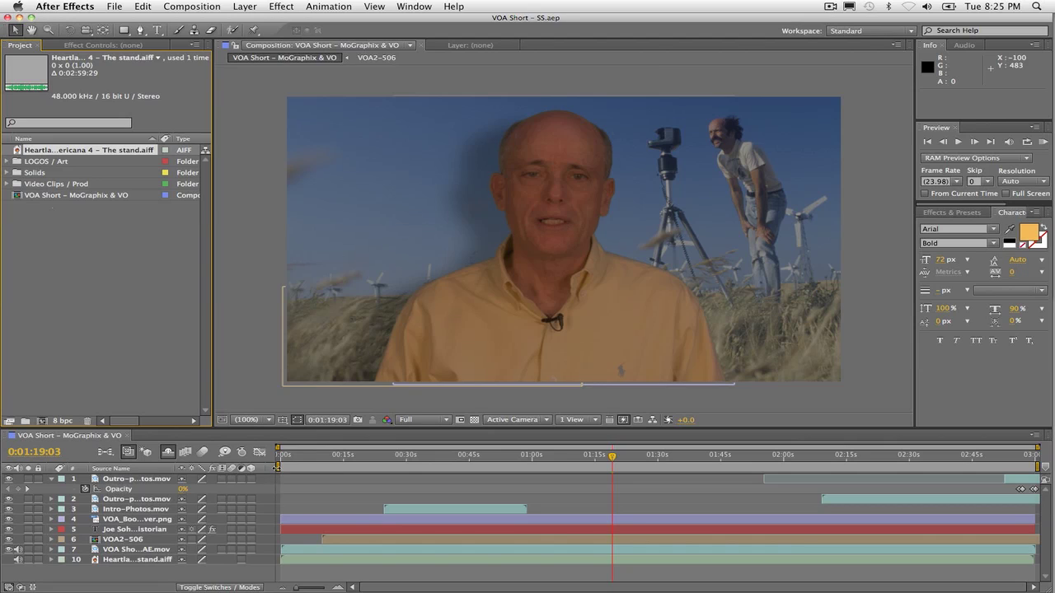
left_click_drag(280, 467, 576, 487)
left_click_drag(1037, 467, 691, 467)
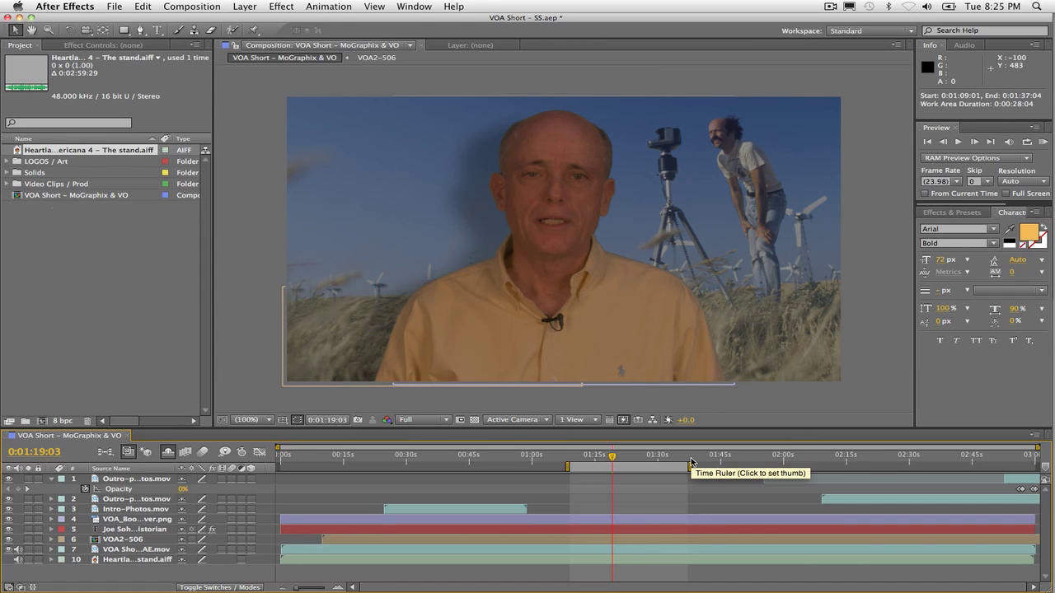
key("KP_0")
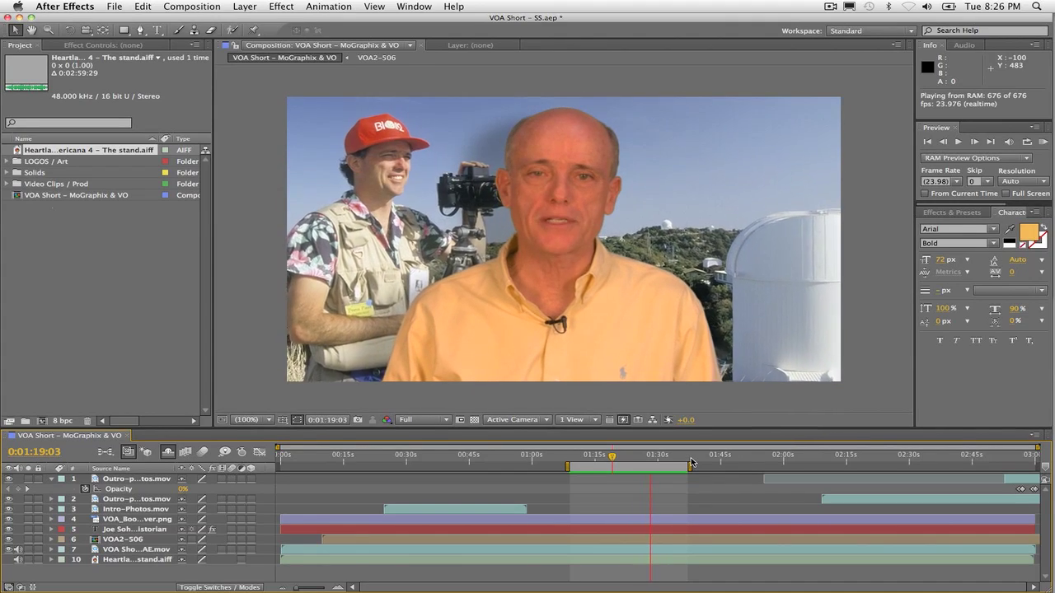
key("space")
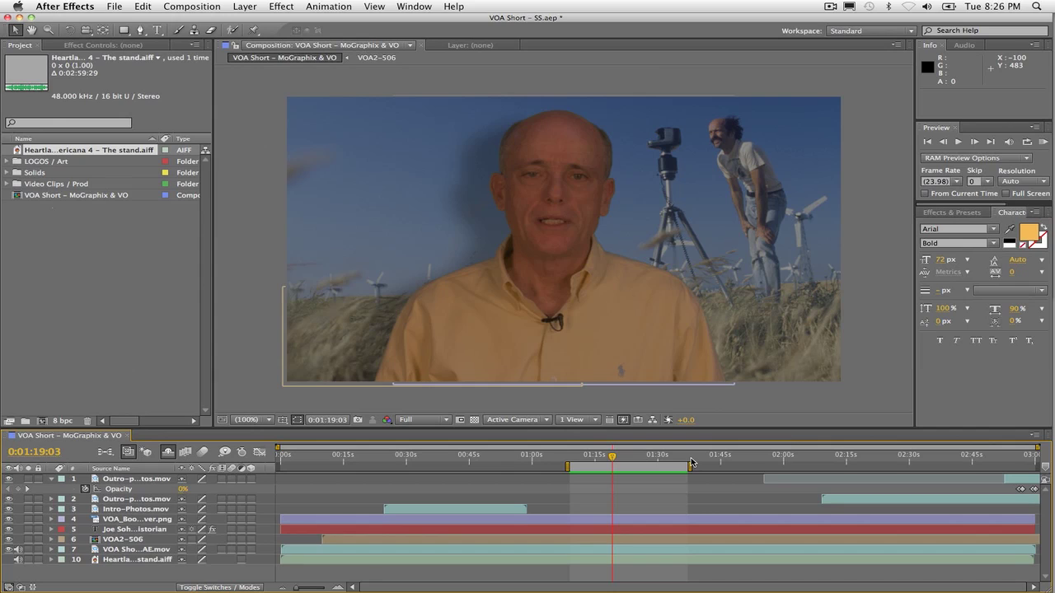